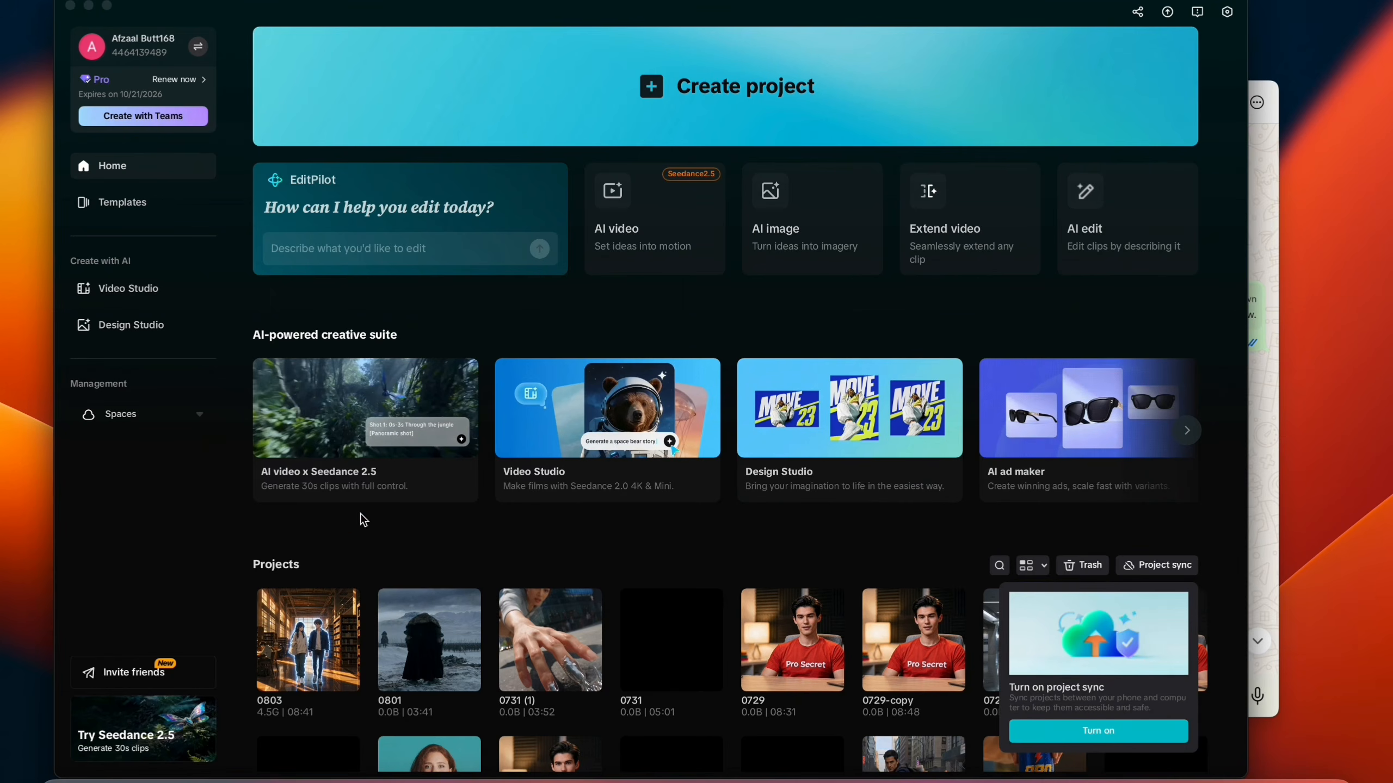
Step: Create a new project and set up AI image generation with the GPT Image 2 model
click(724, 113)
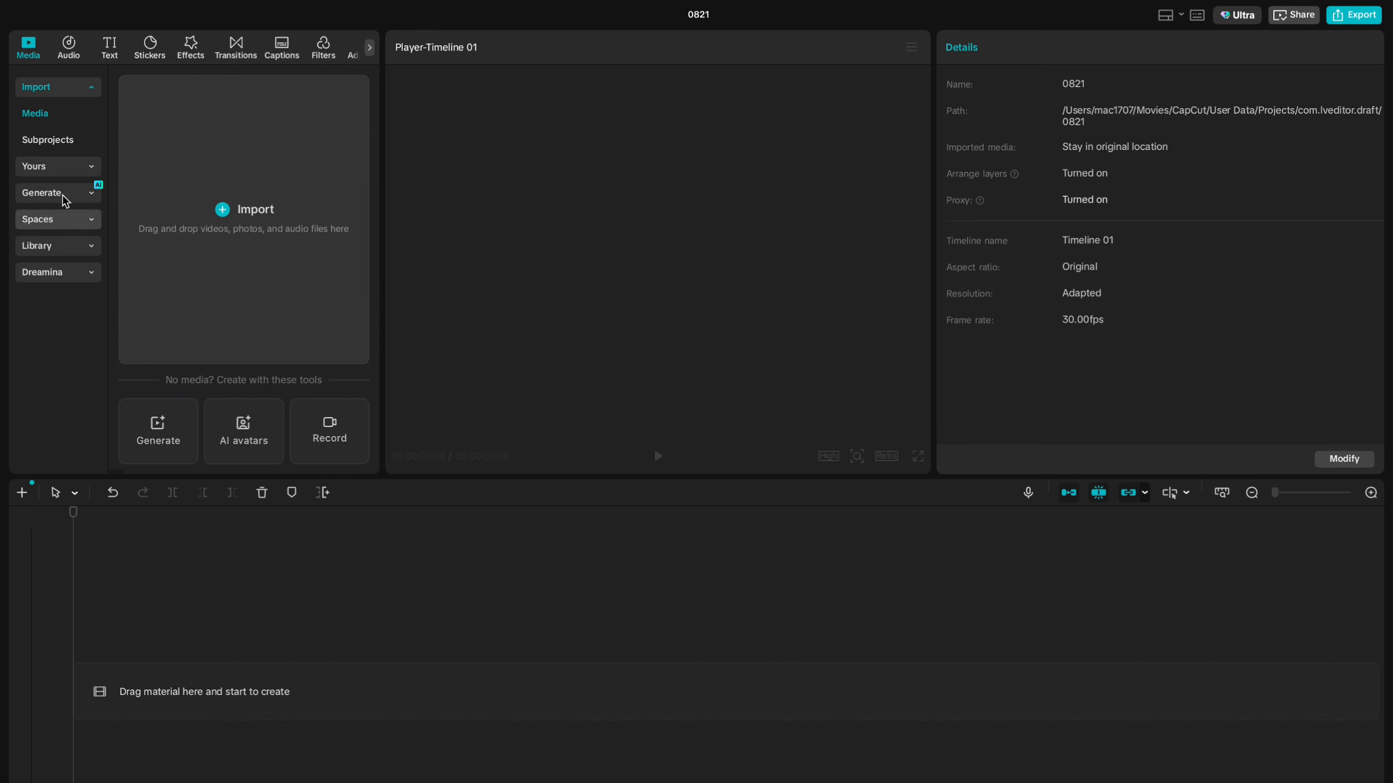
click(55, 193)
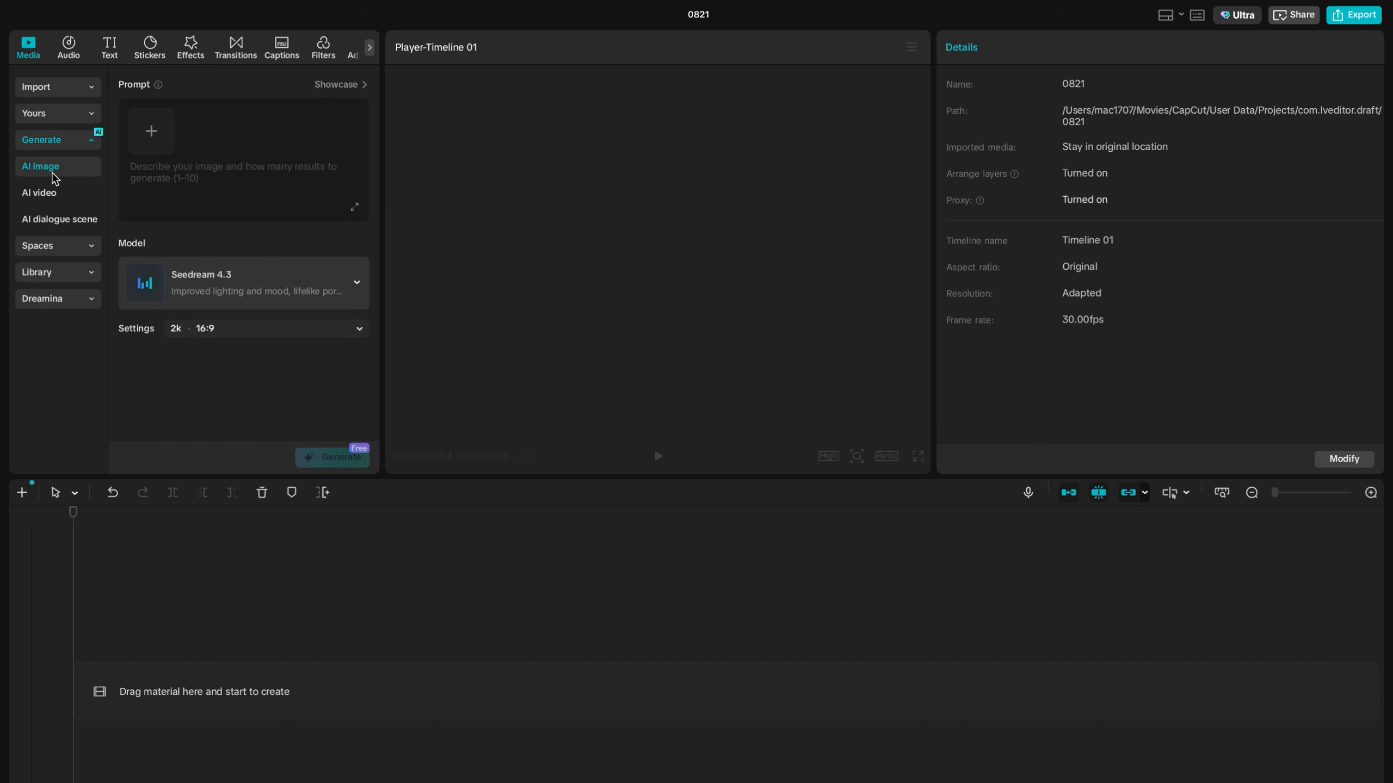
click(336, 289)
click(241, 410)
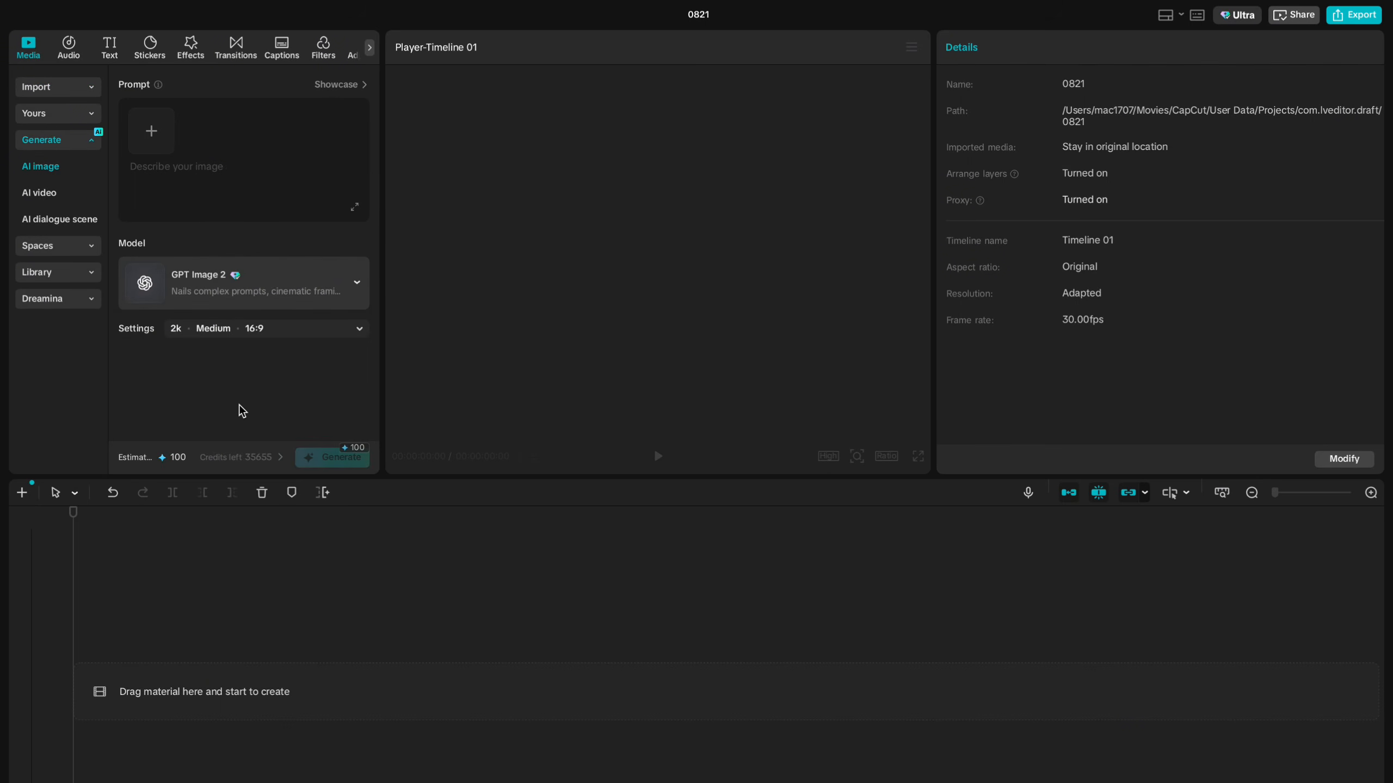
Step: Enter the image prompt describing a premium sparkling mineral water / electrolyte drink and its bottle design spec
click(187, 174)
text(Product type: Premium sparkling mineral water / electrolyte drink  Bottle design spec (for consistency across all shots):  Shape: tall cylindrical glass bottle, slightly tapered neck, 330ml Glass: frosted matte-black glass, semi-translucent, liquid glows faint blue-white inside Label: minimal embossed silver "LUNARIS" wordmark, no background label — text is etched directly into the glass, thin crescent-moon icon above the wordmark Cap: brushed steel screw cap, small moon-phase engraving on top Condensation: fine mist beads on the glass in ship interior shots (contrast: bone-dry, dusty on the lunar surface) Liquid color: pale icy blue, faint carbonation bubbles visible when held to light  Color palette: matte black, brushed silver, ice-blue glow, warm amber cabin light (interior contrast))
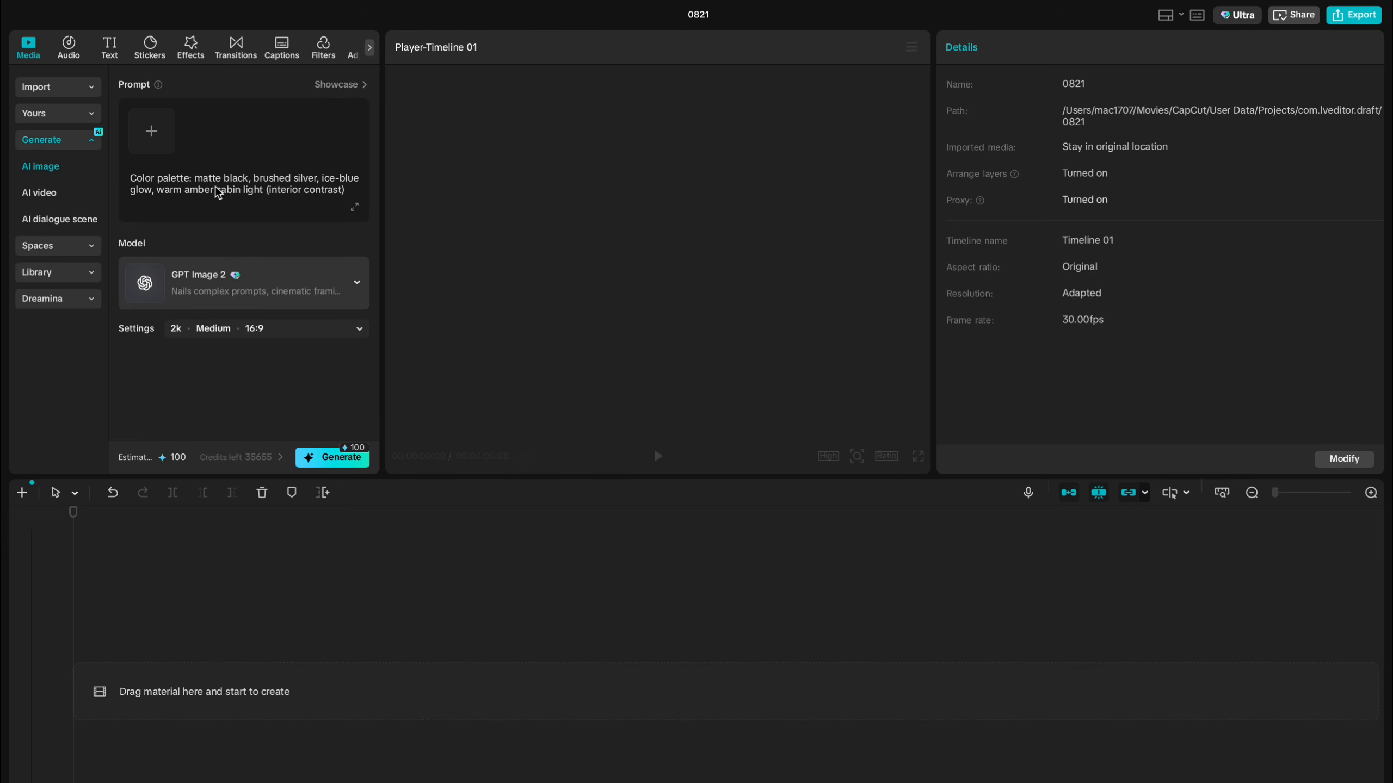
click(355, 419)
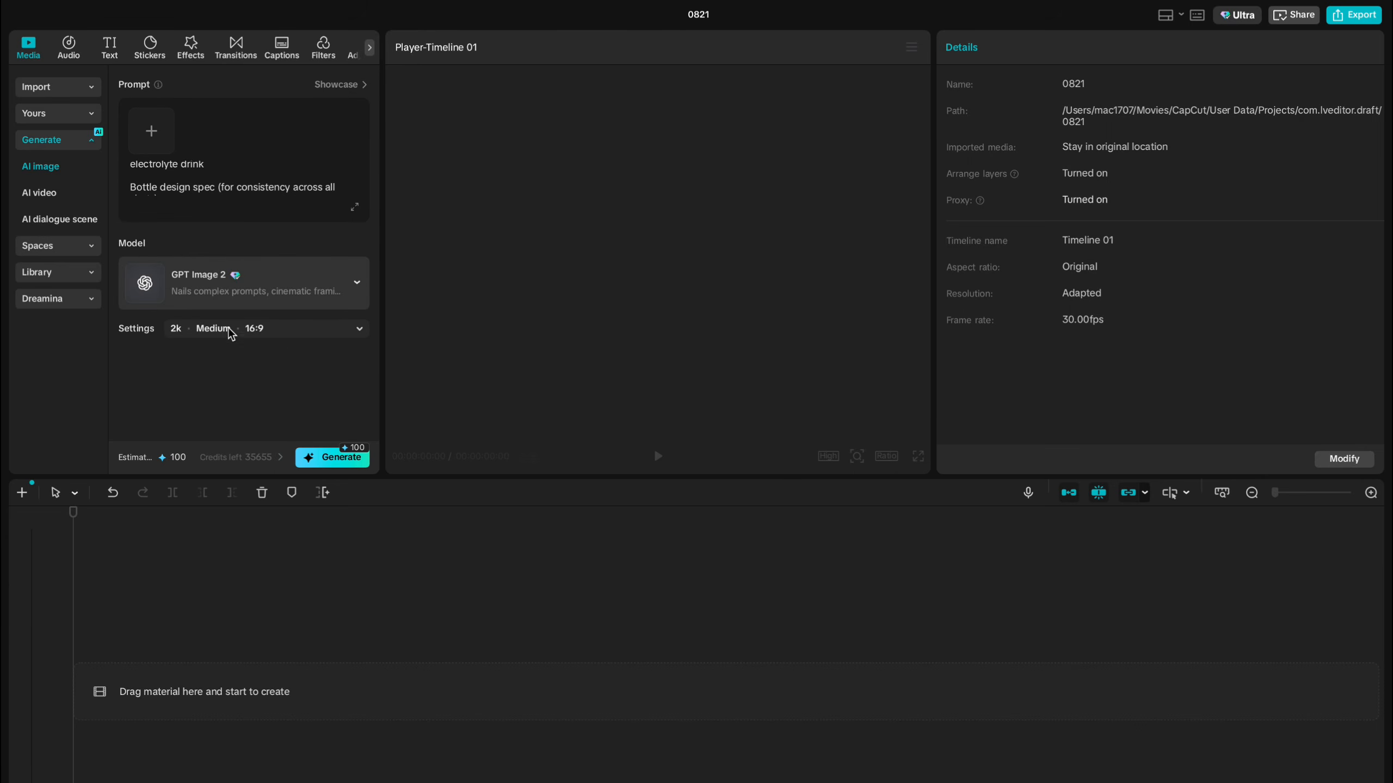
Step: Set the image output to 4k, Medium quality and 16:9, and generate the product images
click(359, 329)
click(329, 381)
click(319, 434)
click(283, 250)
click(333, 457)
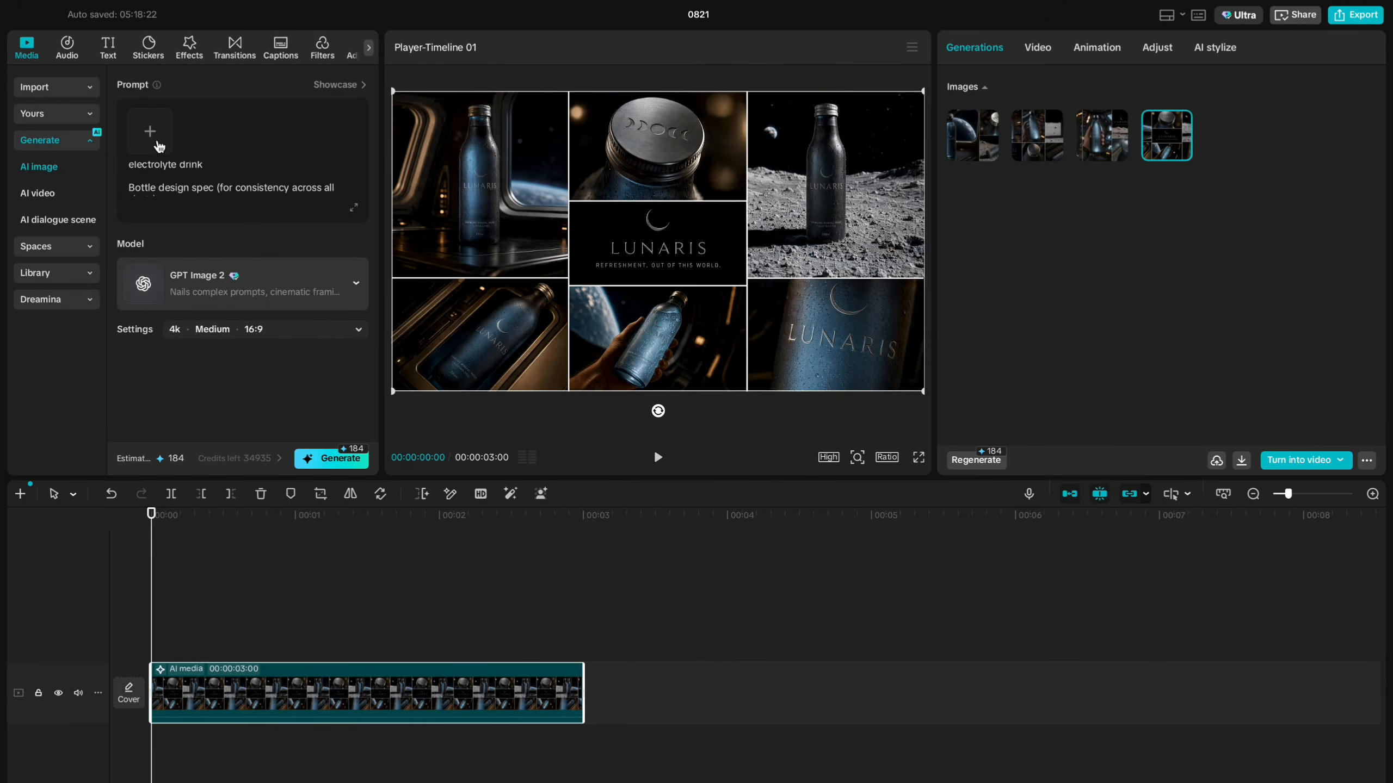
Step: Replace the prompt with the astronaut character description, attach the red-shirt portrait as reference, and generate the images
key(ctrl+a)
key(ctrl+v)
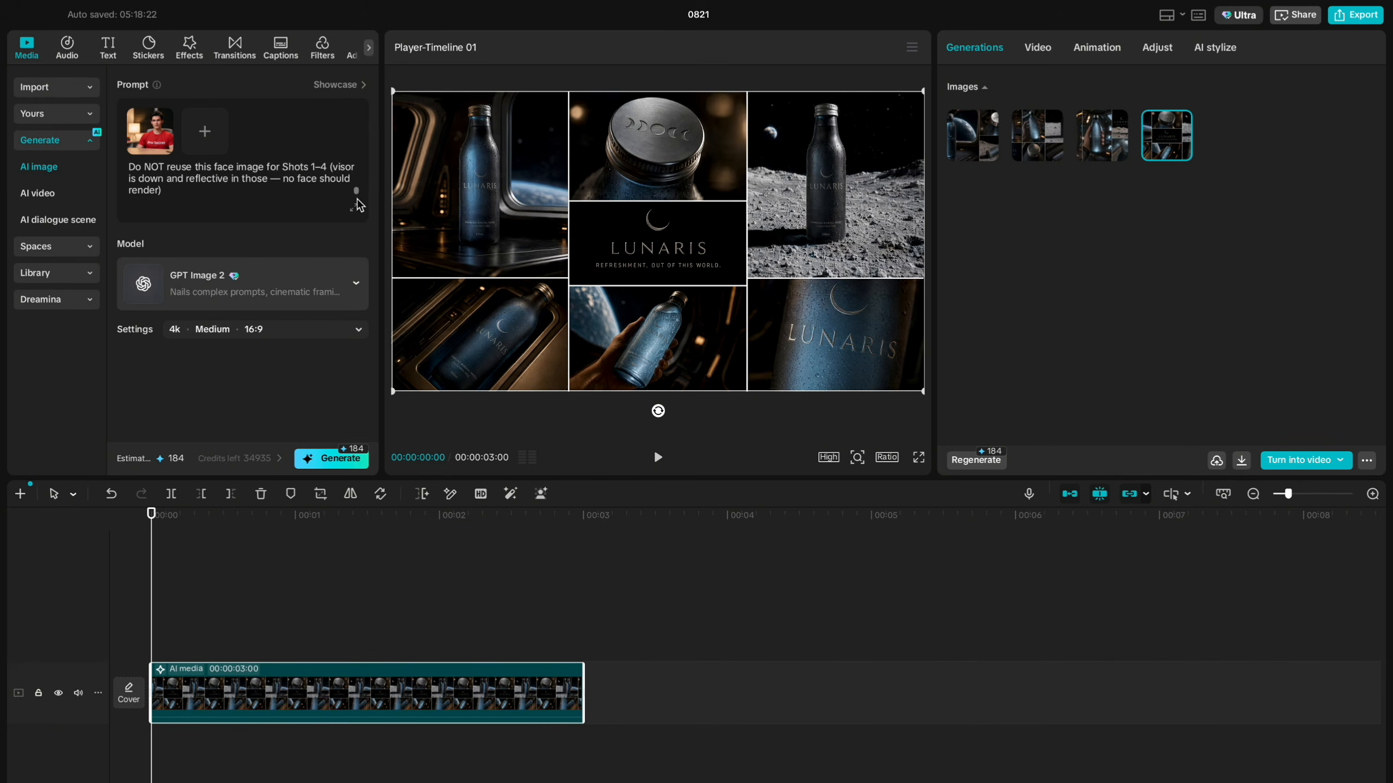
click(336, 460)
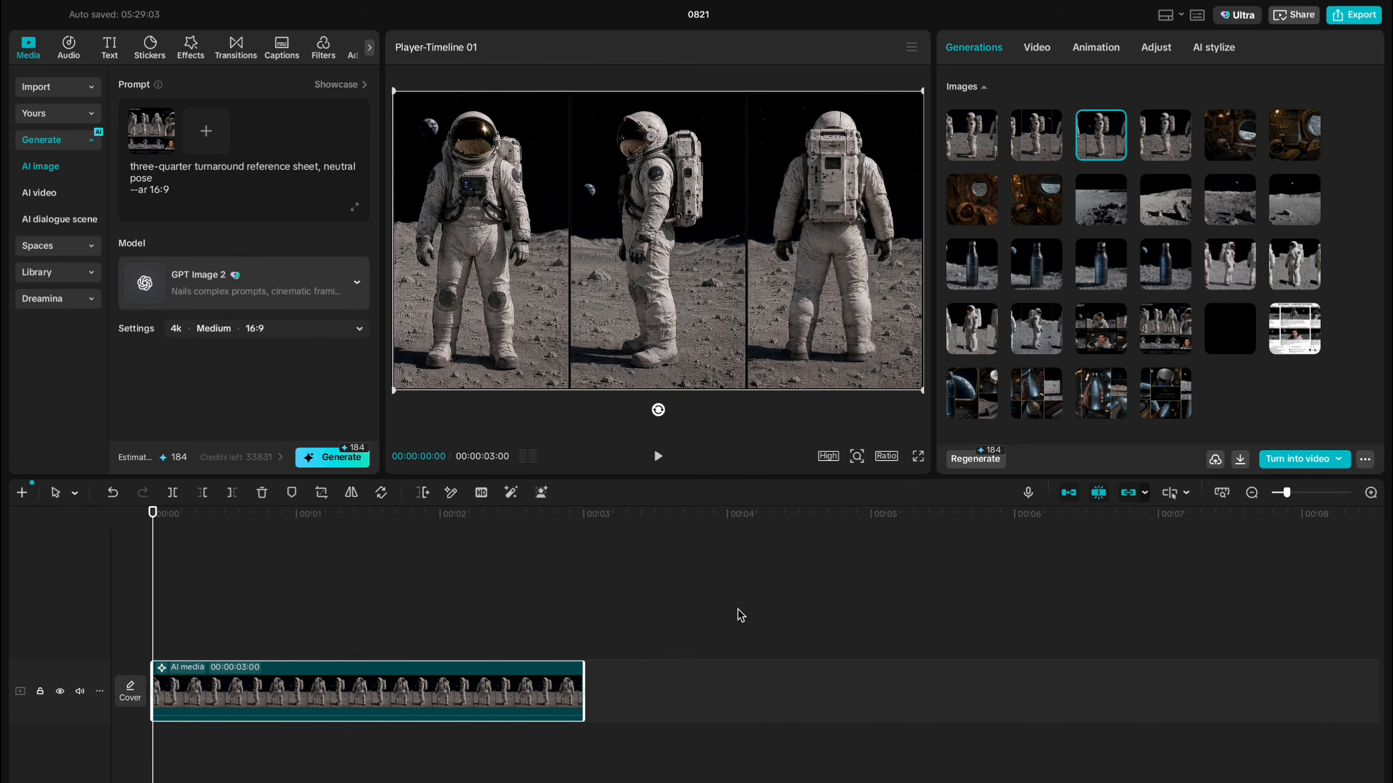
Step: Switch to AI video generation and choose the Dreamina Seedance 2.0 model
click(43, 204)
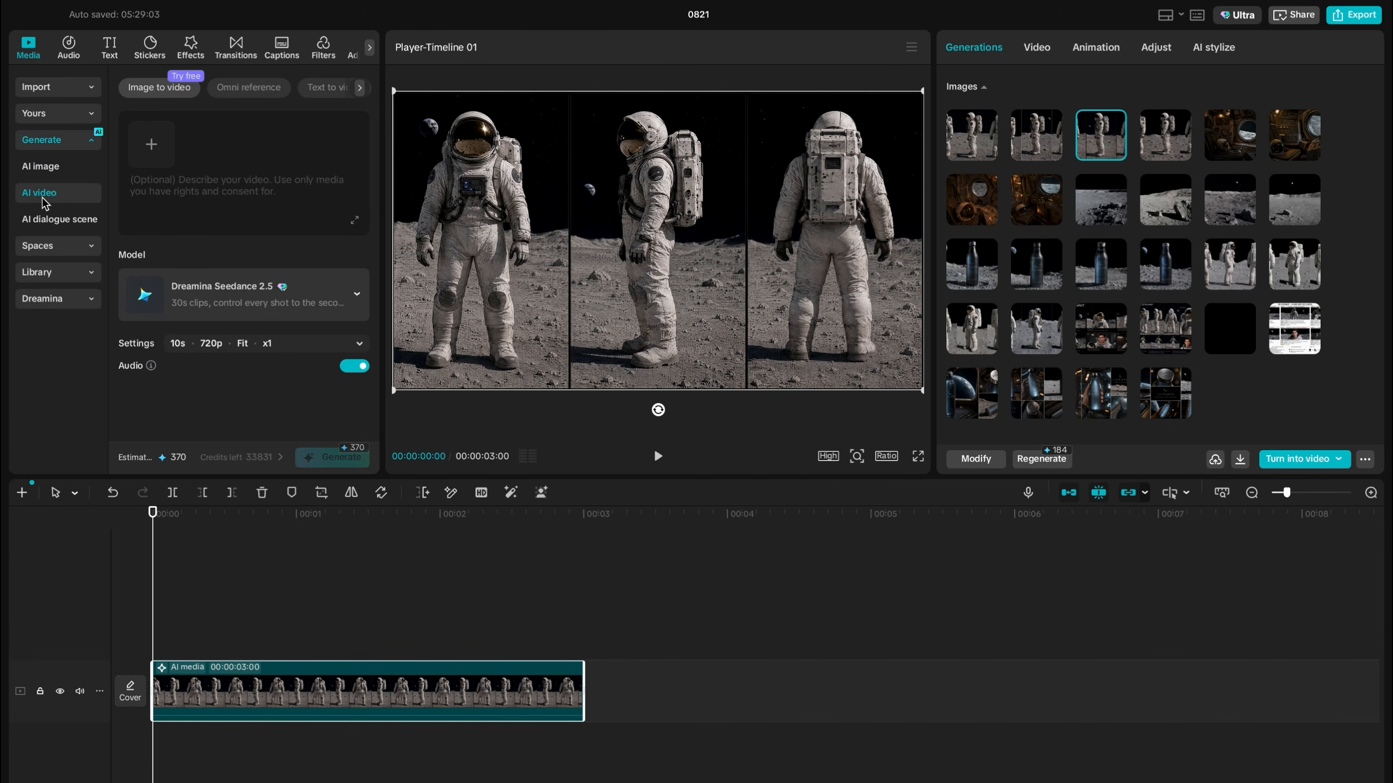
click(353, 299)
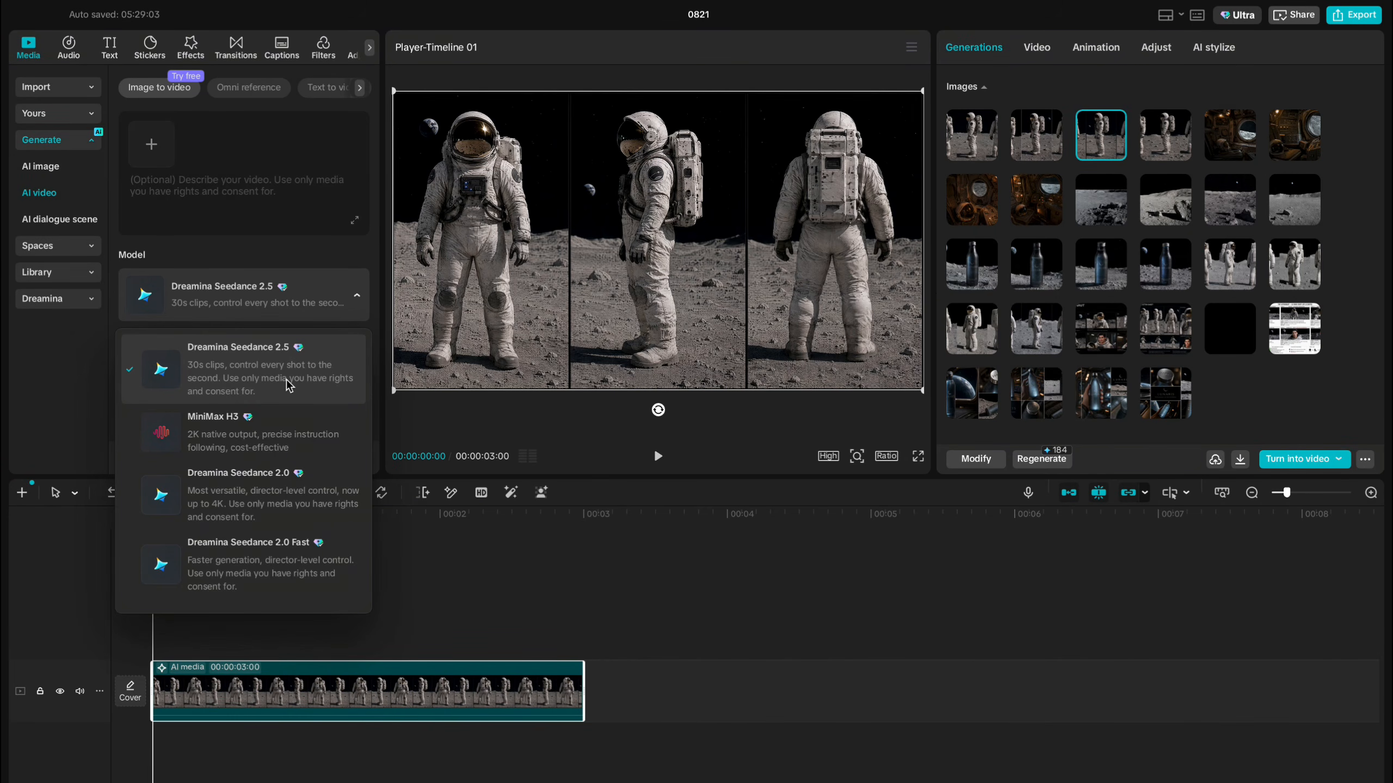
click(255, 494)
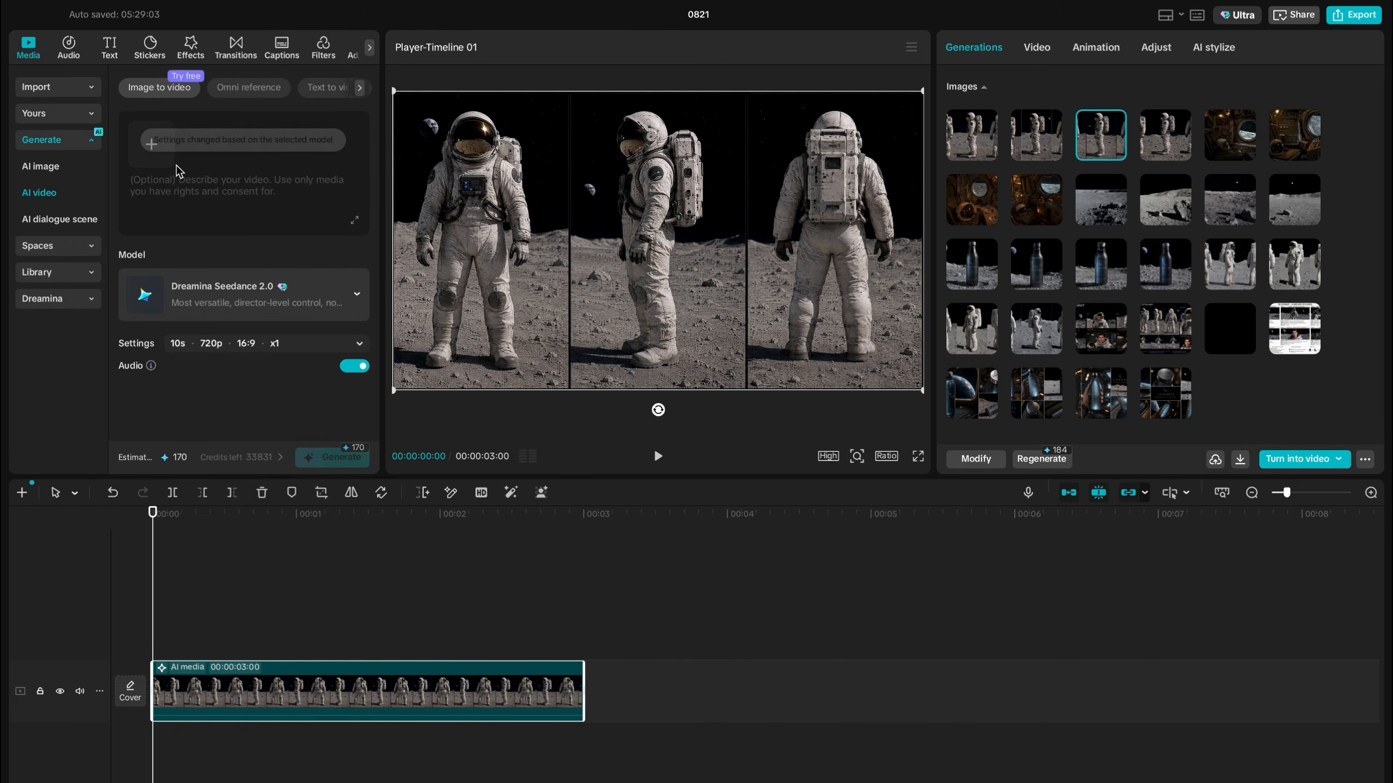
Step: Import the five generated astronaut, cockpit and LUNARIS bottle images as references for the video
click(152, 145)
drag(660, 272, 286, 329)
click(1280, 694)
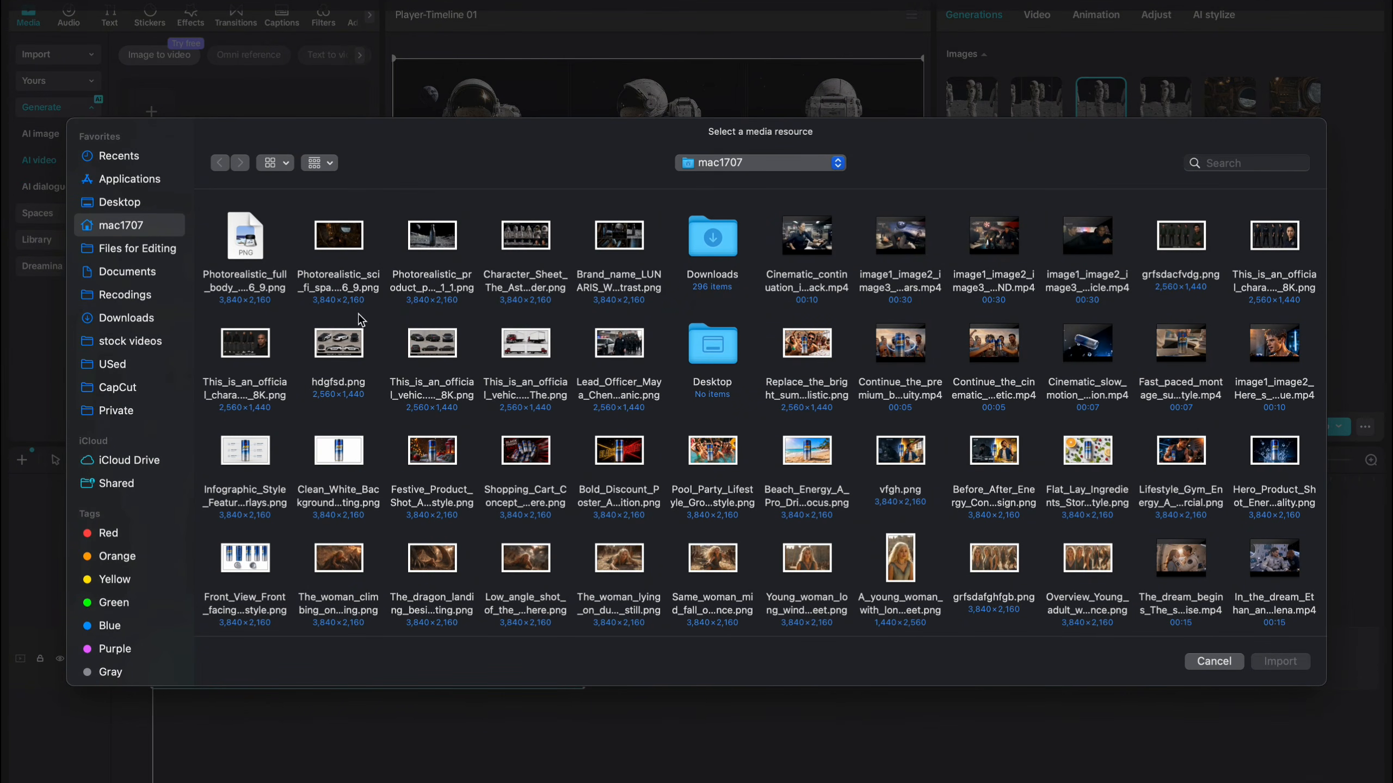
Step: Tag the reference images Image 1 through Image 5 at the start of the video prompt
click(230, 156)
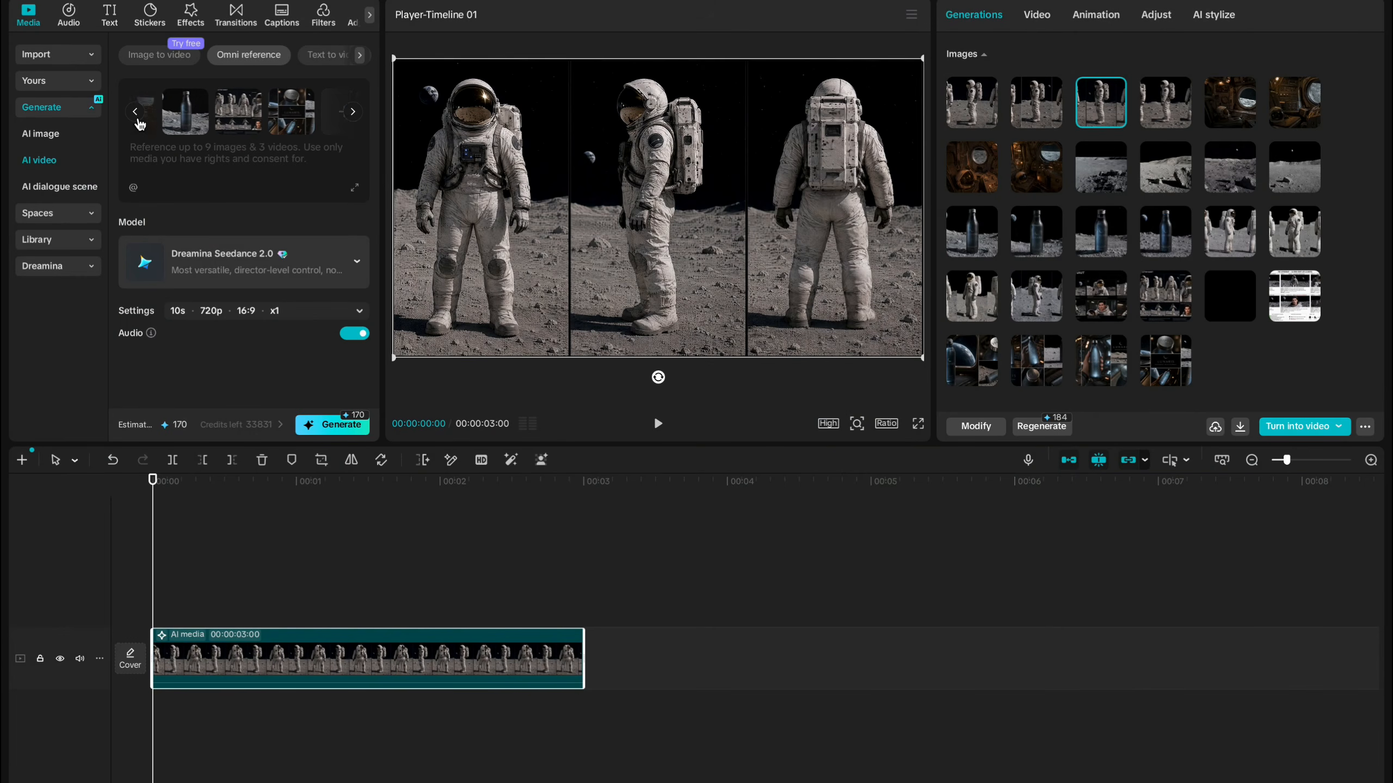
text(@)
click(181, 155)
text(@)
click(245, 180)
text(@)
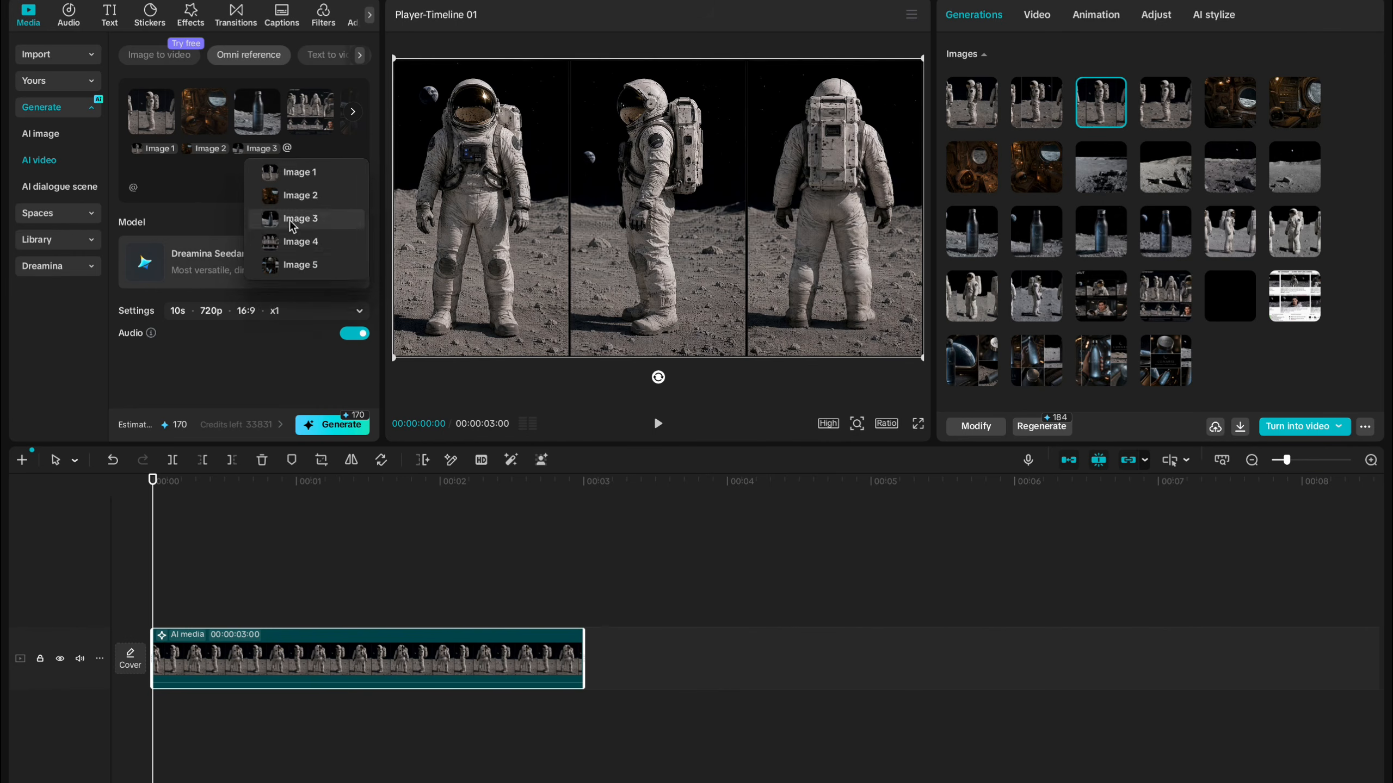
click(307, 202)
Step: Paste the astronaut video prompt with 3 chained 5-second shots after the image tags and review its shot descriptions
key(ctrl+v)
scroll(257, 275, up, 10)
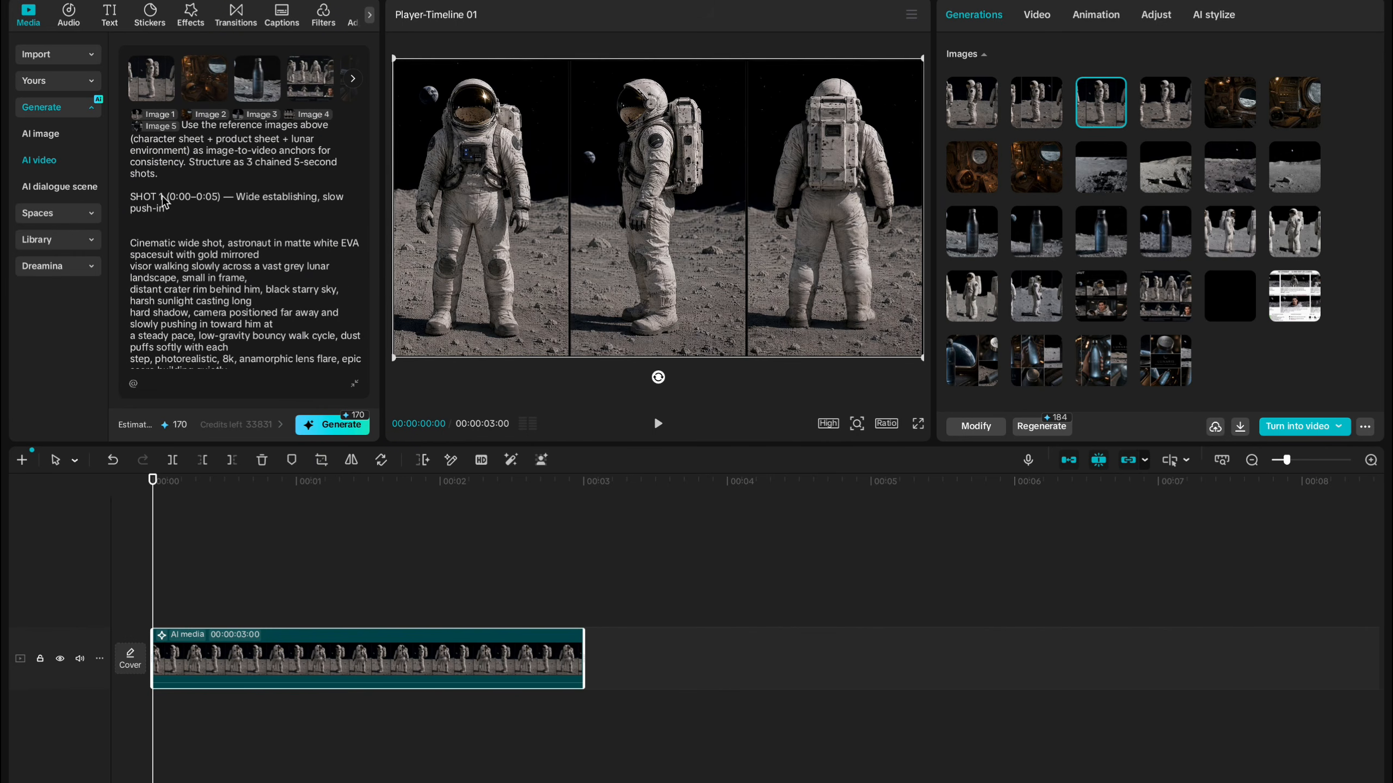
scroll(249, 233, down, 2)
scroll(249, 233, down, 3)
drag(167, 197, 218, 212)
scroll(220, 197, down, 5)
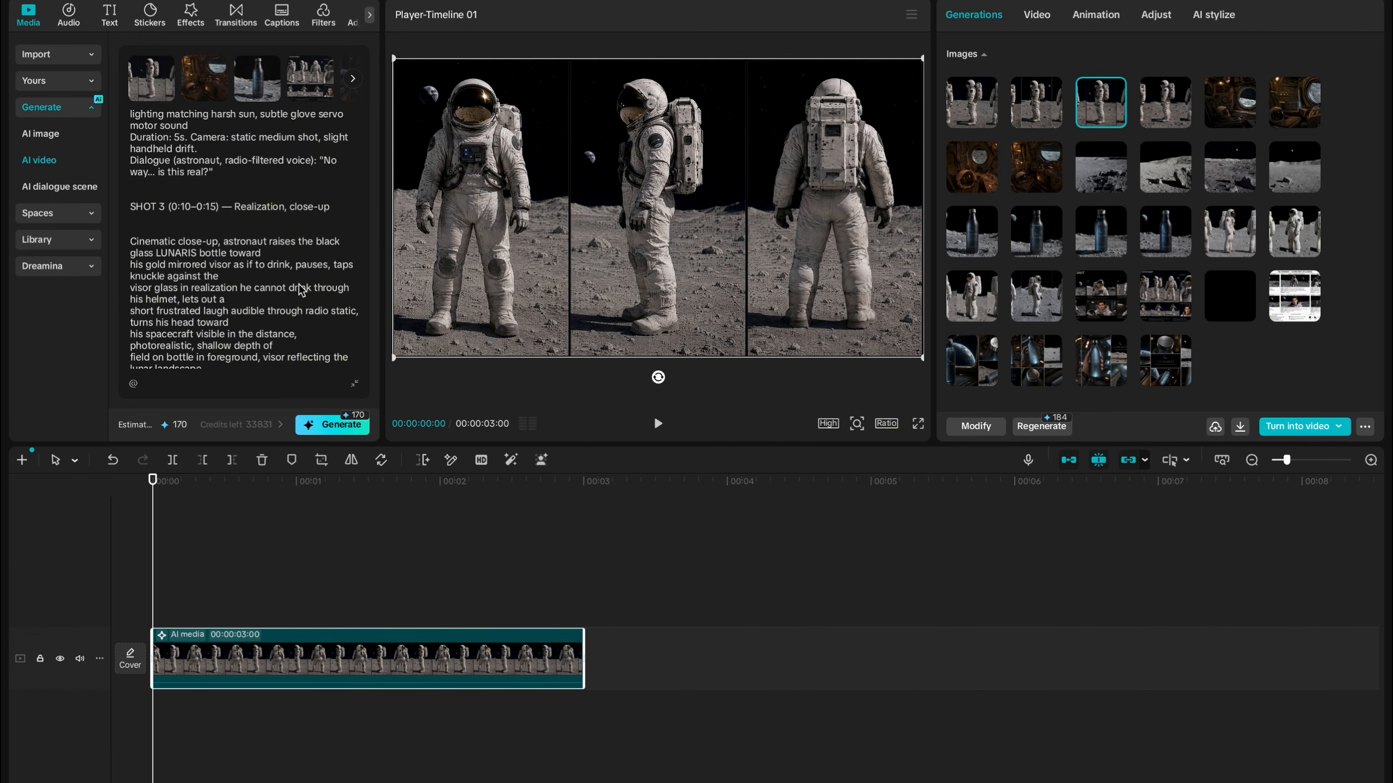
click(355, 384)
Step: Set the video to 15s, 4k, 16:9 and one generation with audio on, and generate it
click(334, 318)
drag(281, 383, 377, 390)
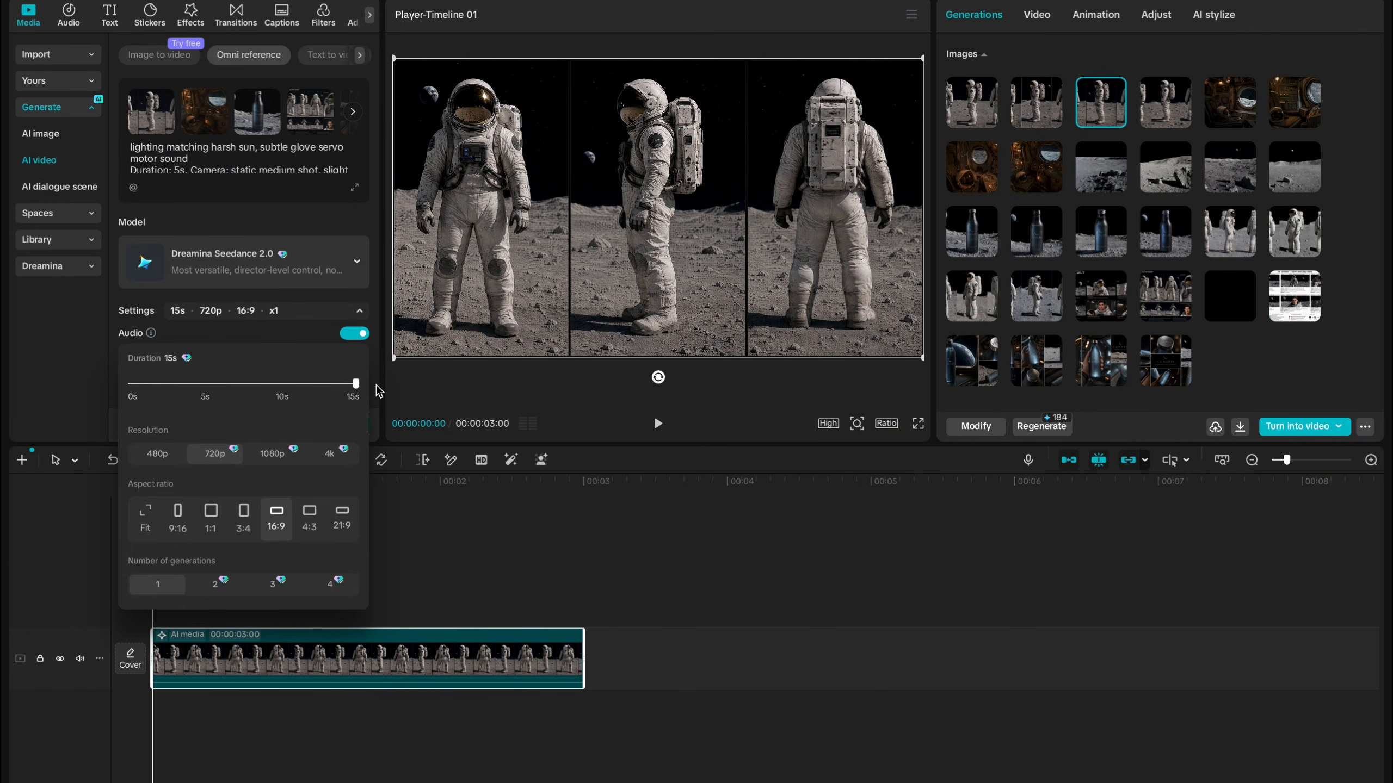
click(331, 455)
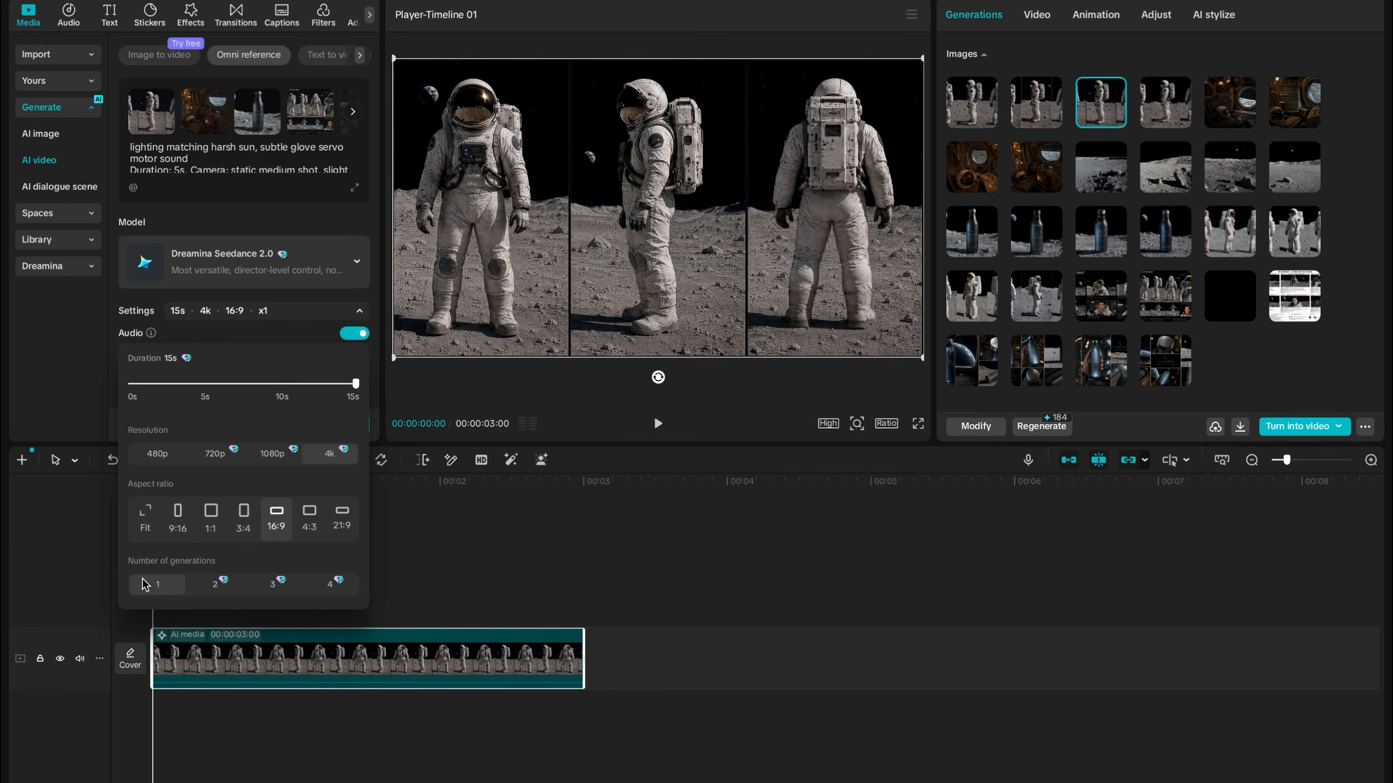
click(267, 334)
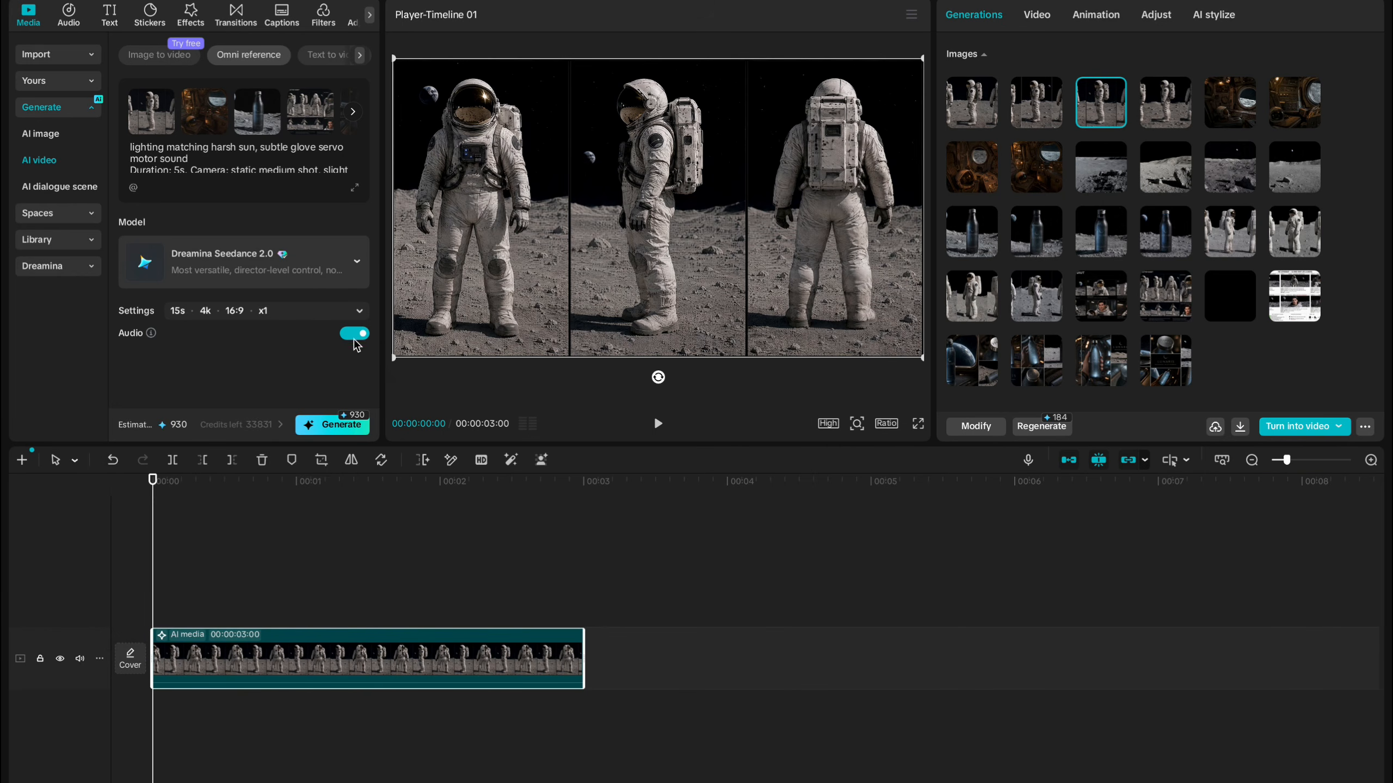
click(331, 428)
click(800, 442)
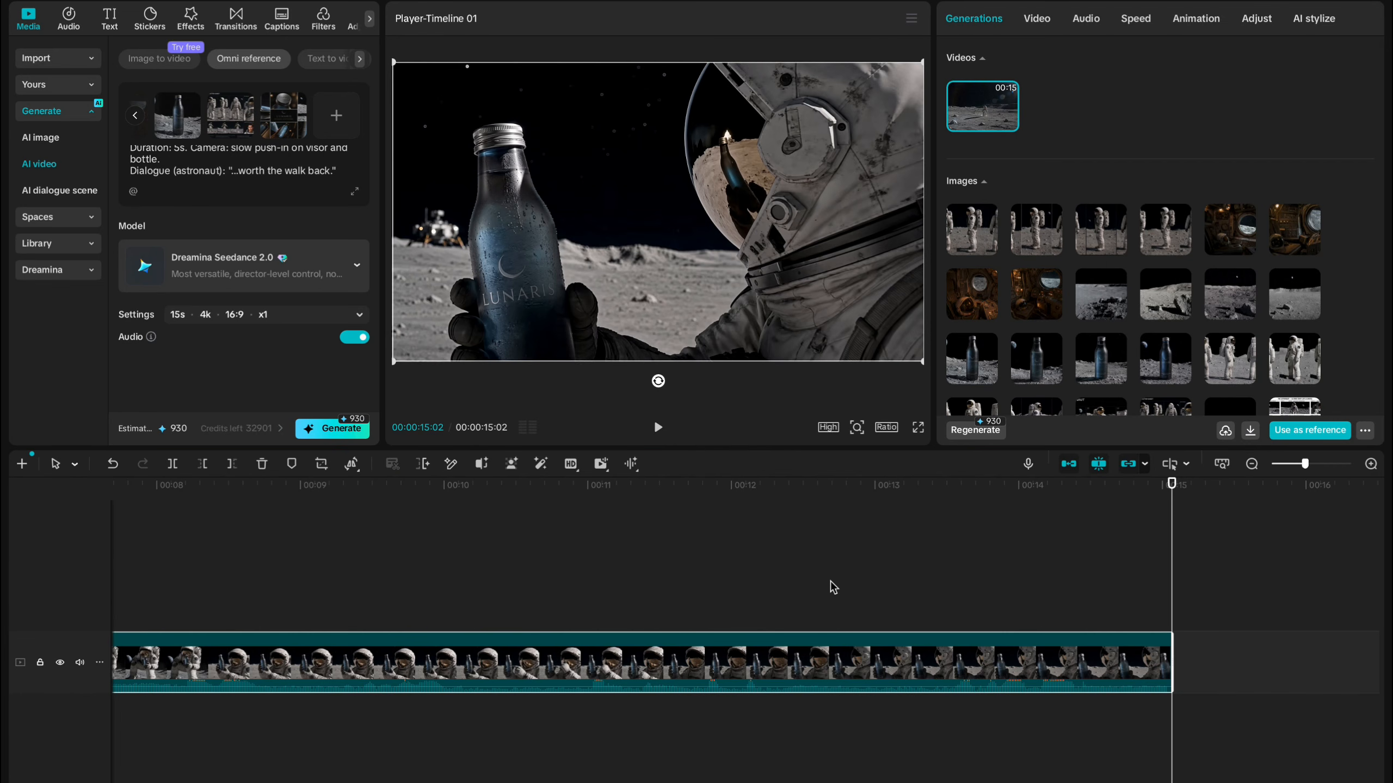
Step: Start an AI extend from the end of the astronaut clip with the prompt ending in "LUNARIS — Refreshment, out of this world."
click(360, 265)
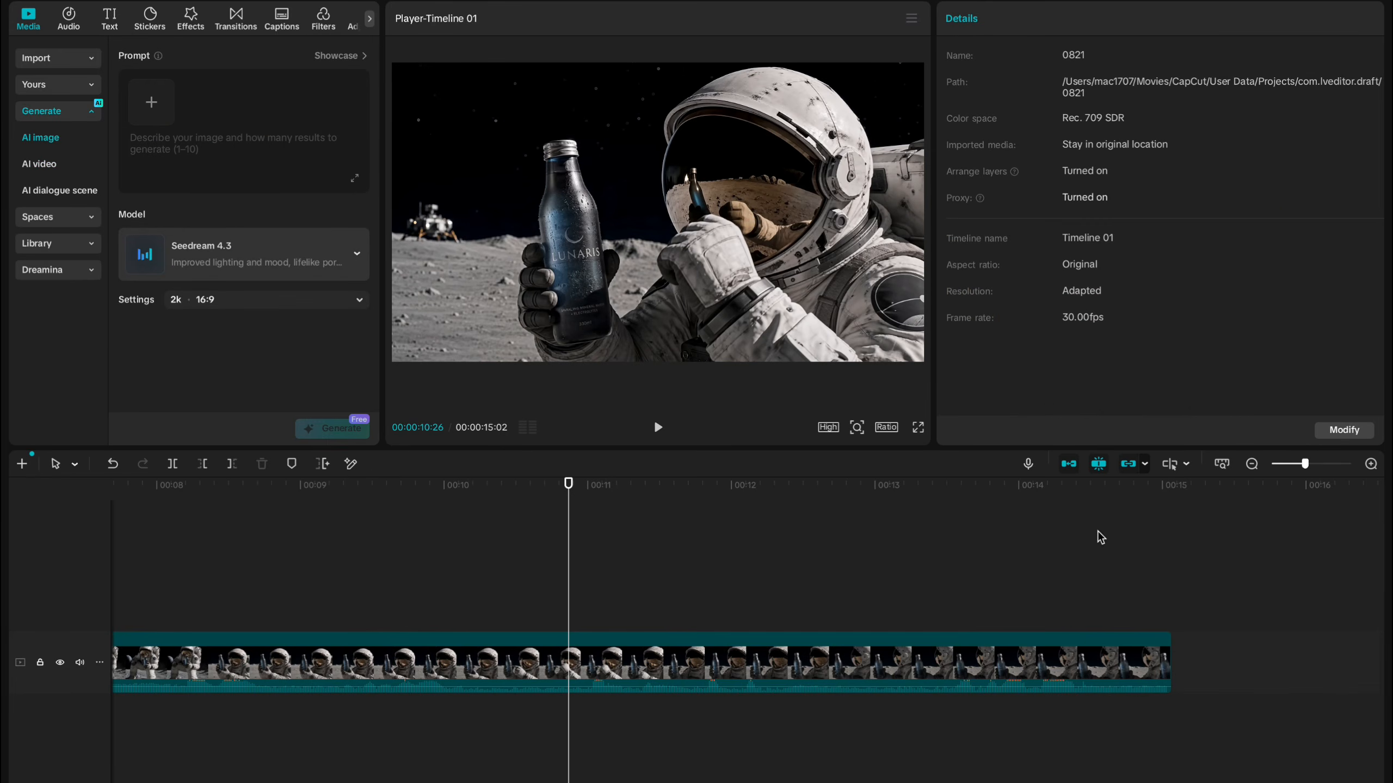
click(1134, 497)
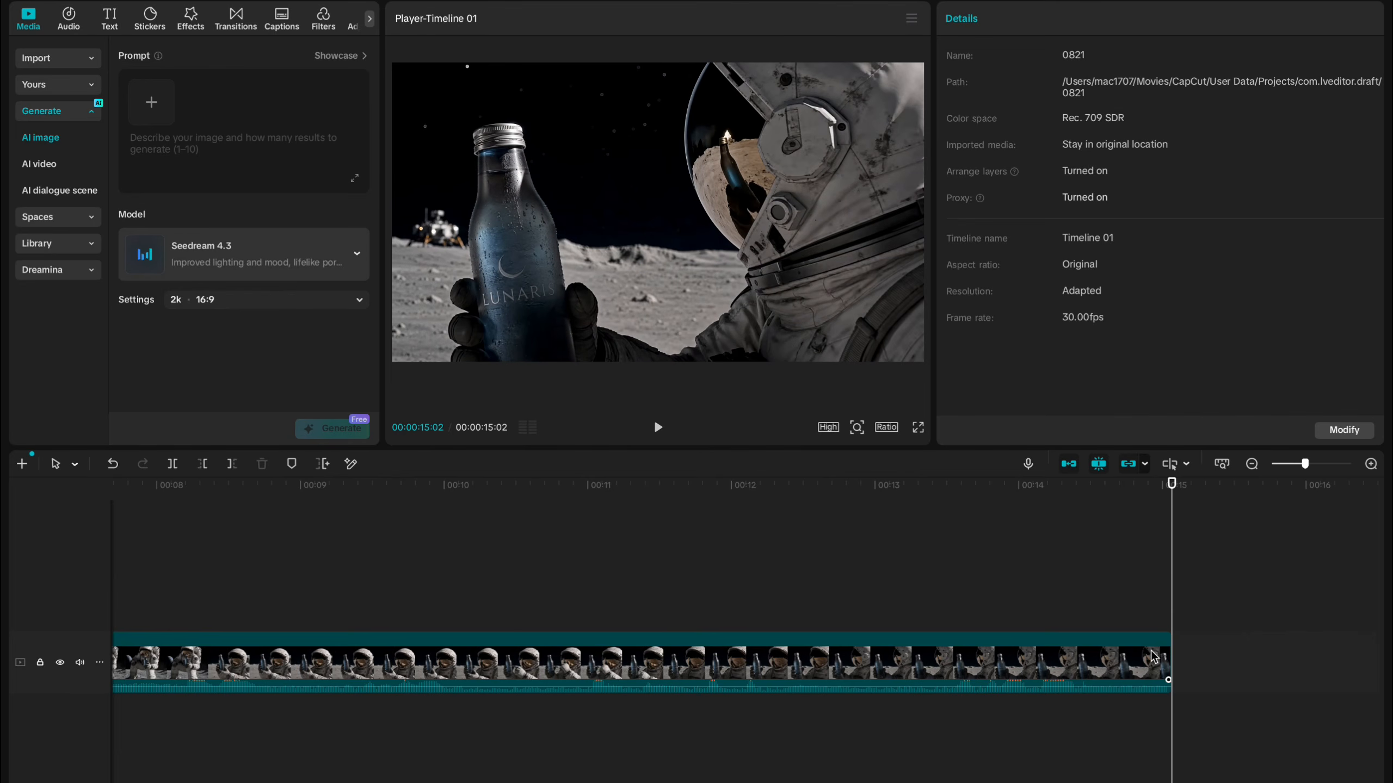
click(1154, 657)
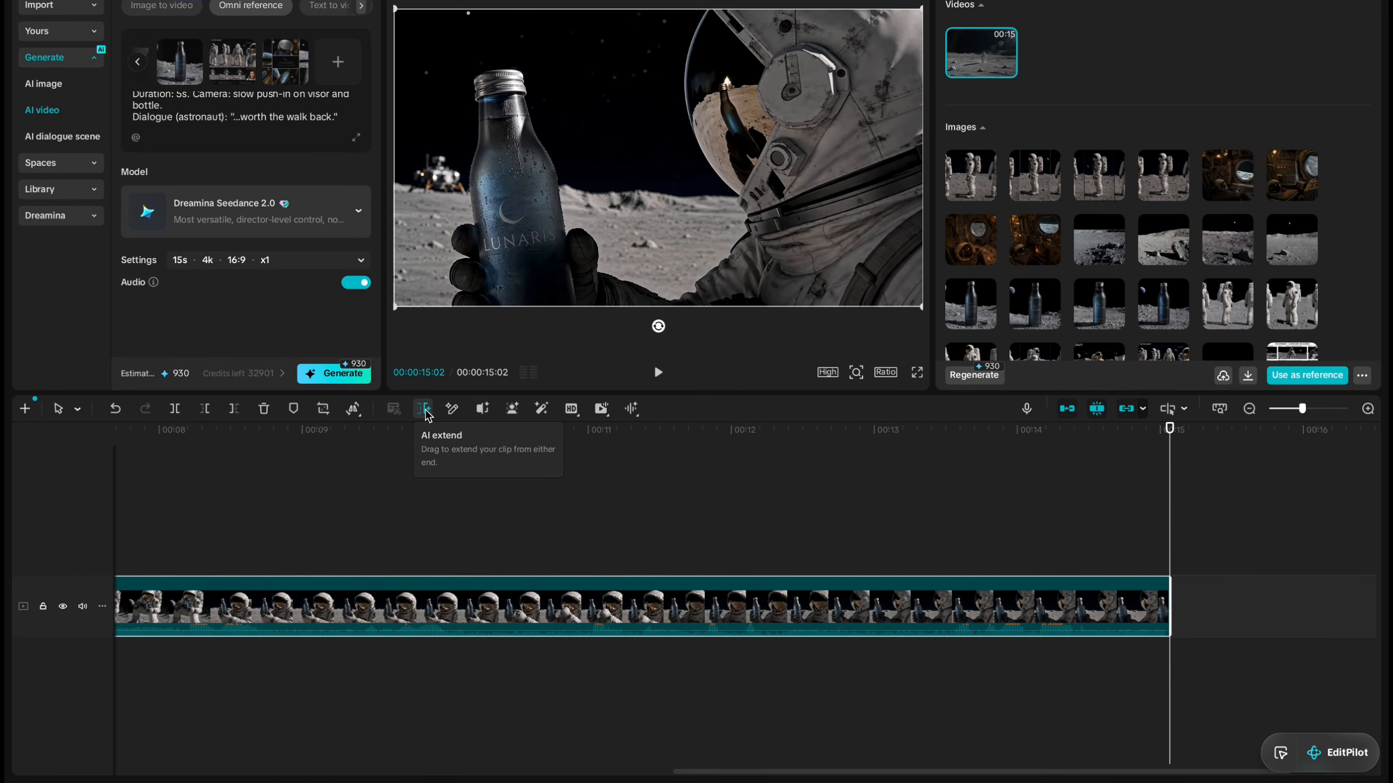
click(425, 409)
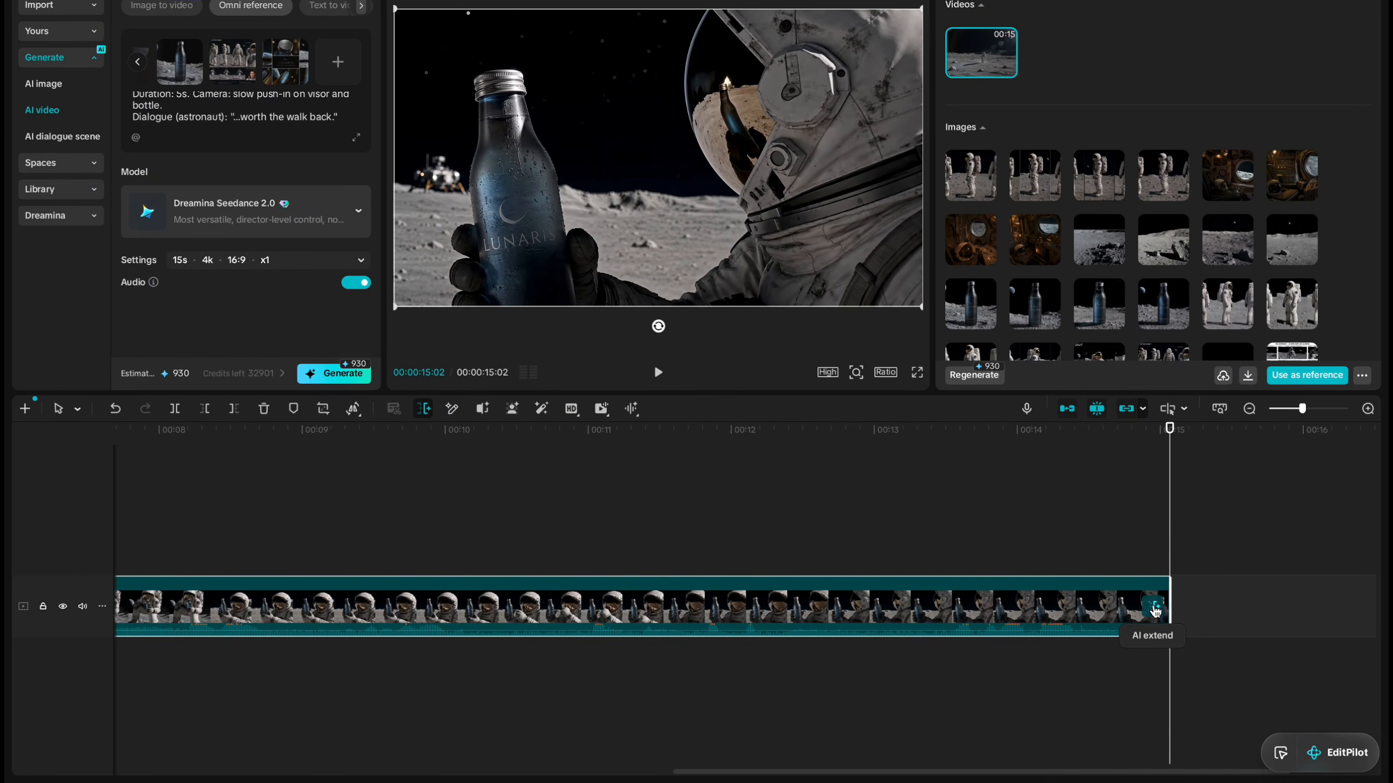
click(1161, 611)
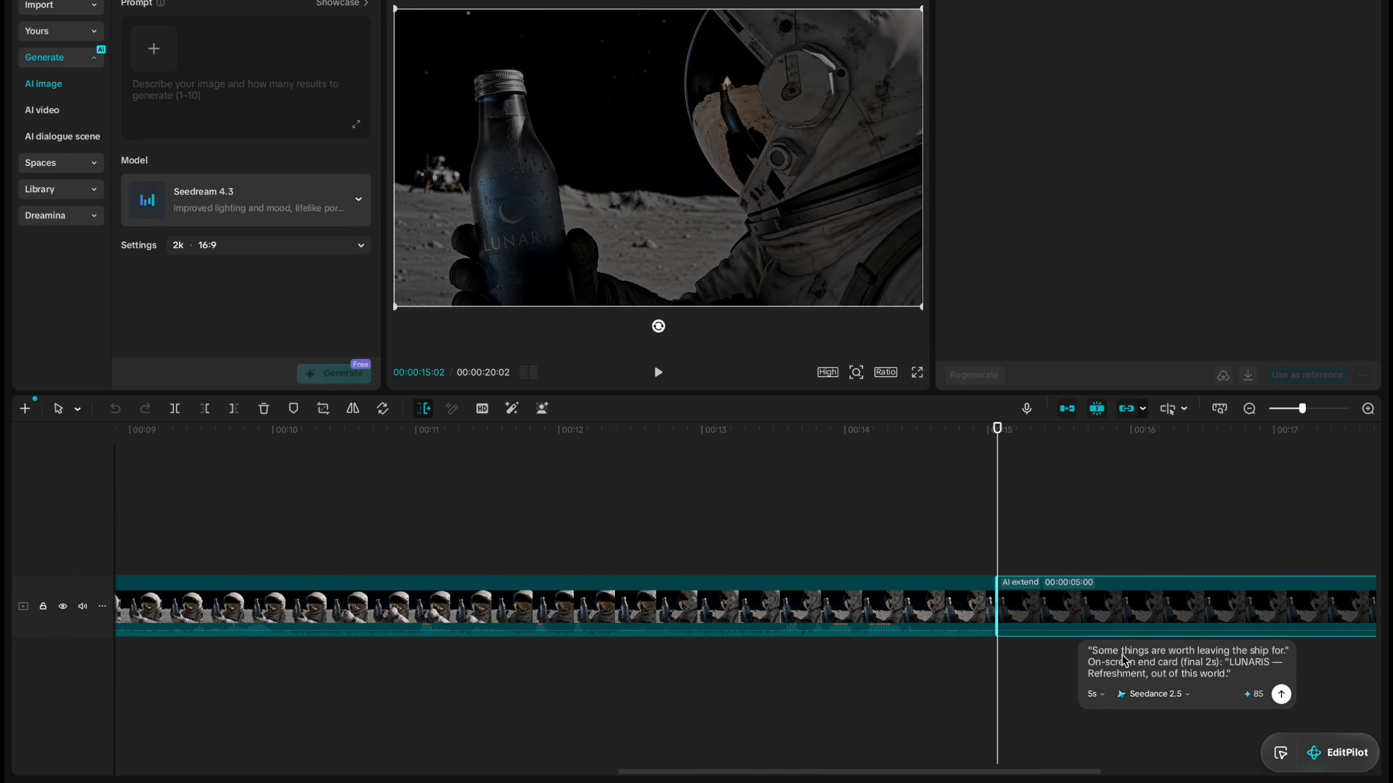
Step: Set the clip extension to 15s with Seedance 2.5 at 1080p and generate it
click(793, 695)
scroll(798, 642, down, 5)
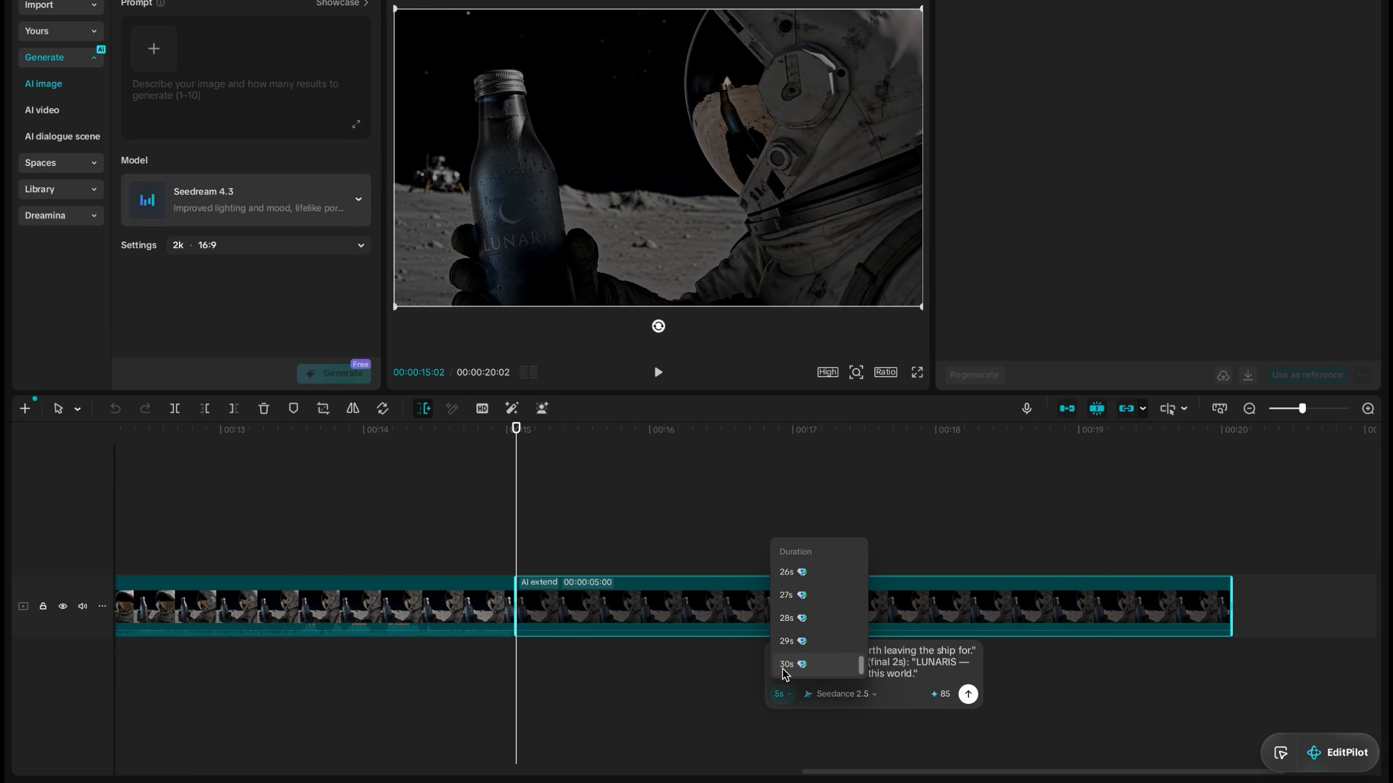
scroll(806, 663, up, 3)
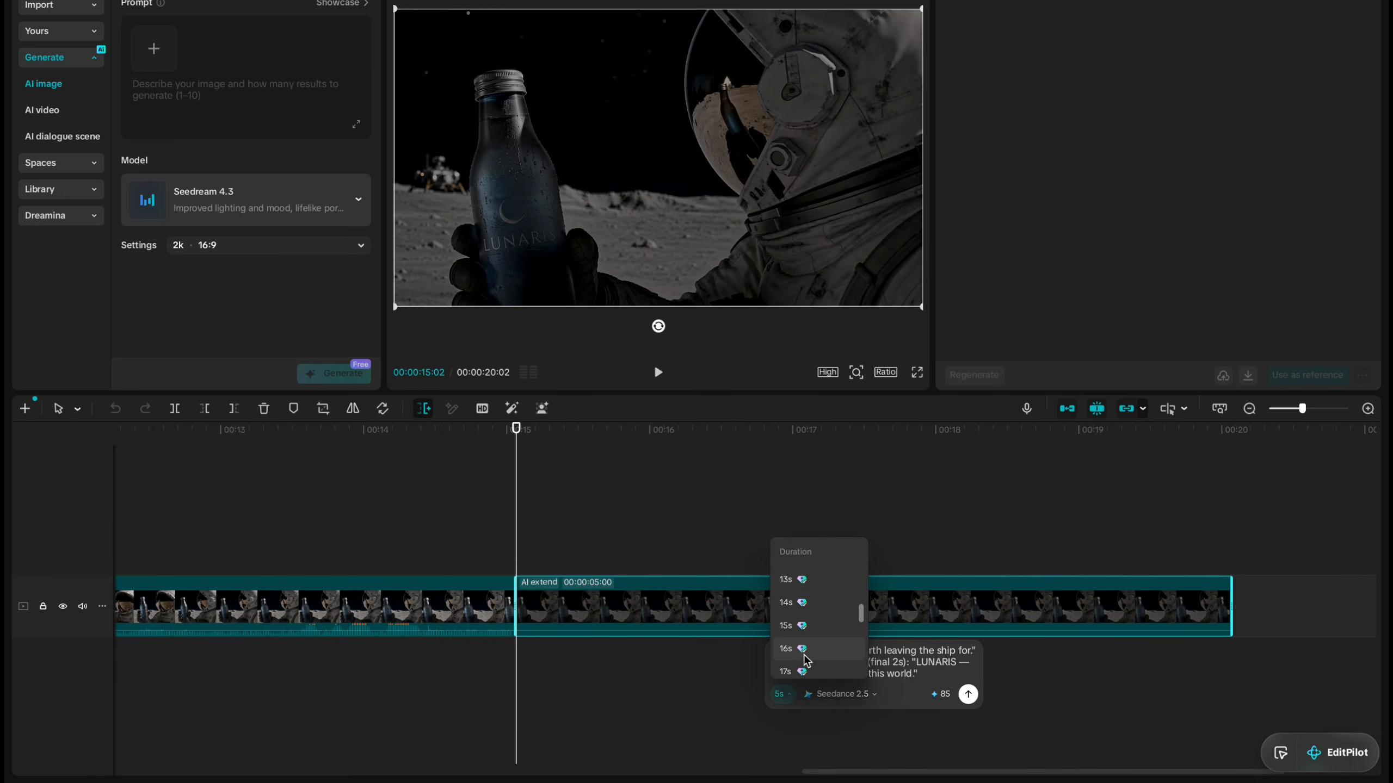
click(793, 627)
click(825, 694)
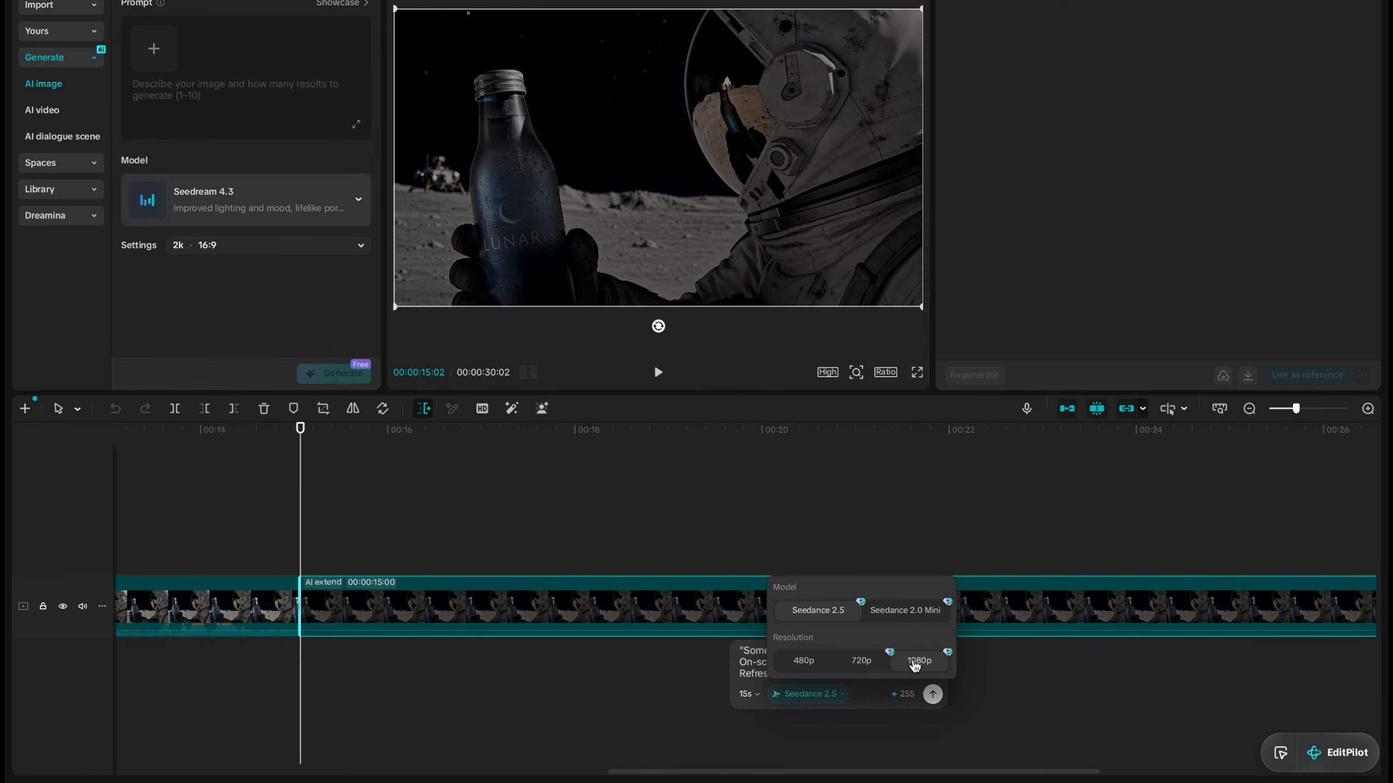
click(912, 664)
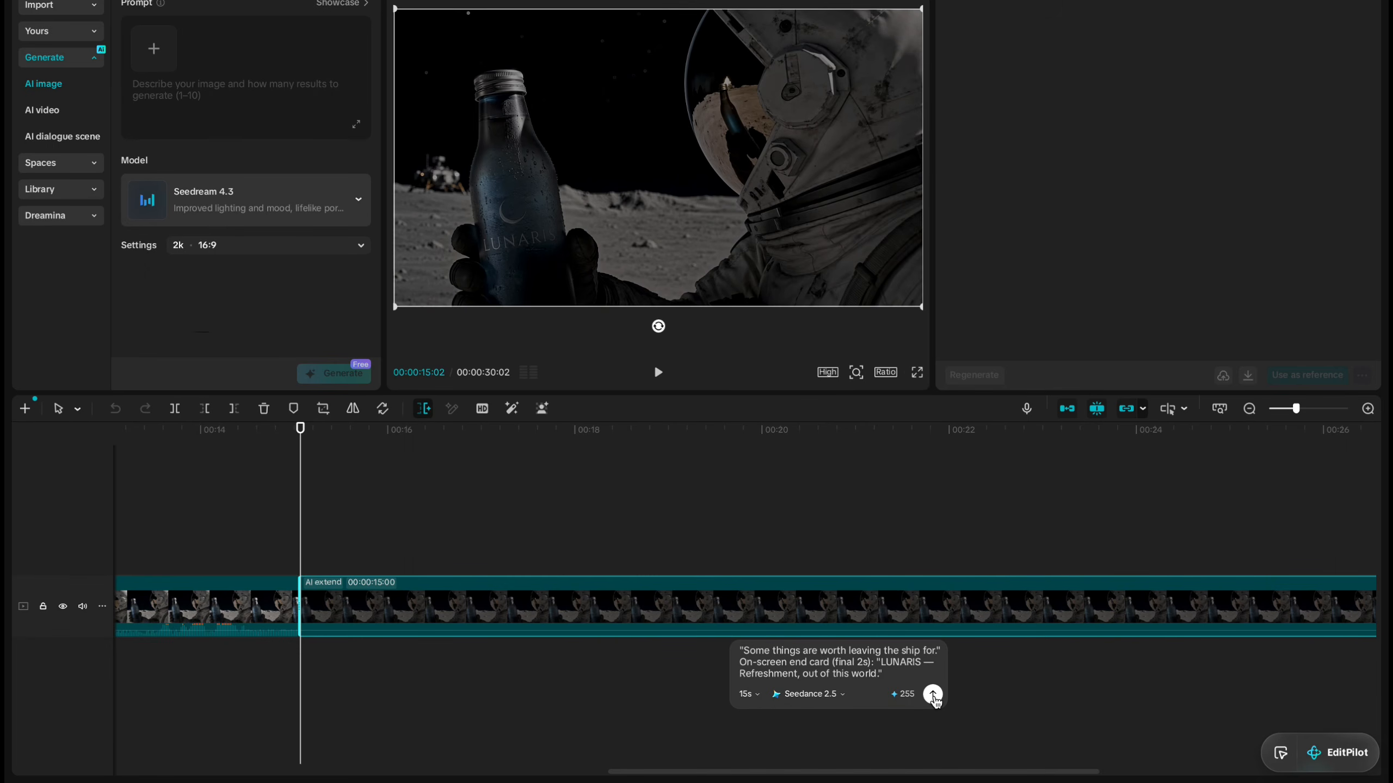
click(932, 695)
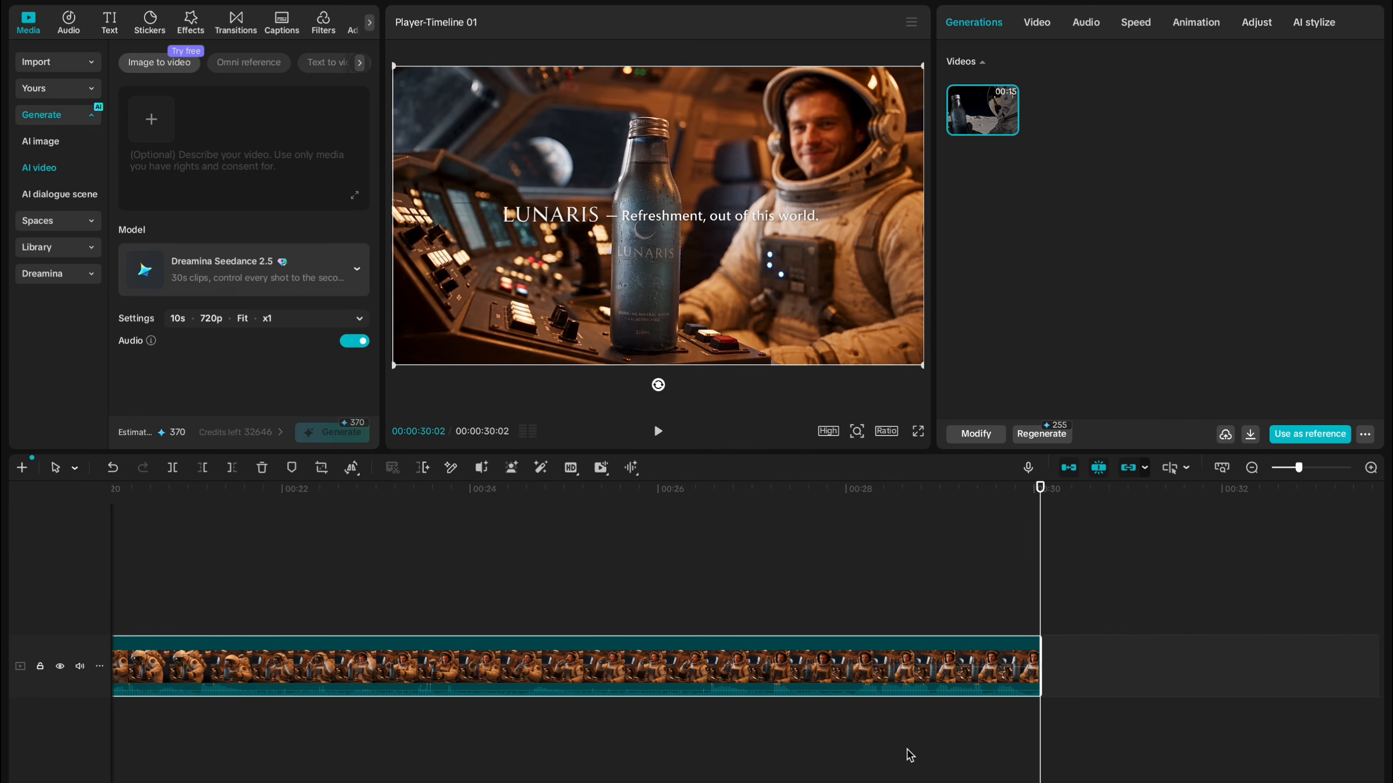
Step: Add the cockpit screenshot, the LUNARIS brand board and the bottle-on-moon image as references for a new AI video
click(147, 120)
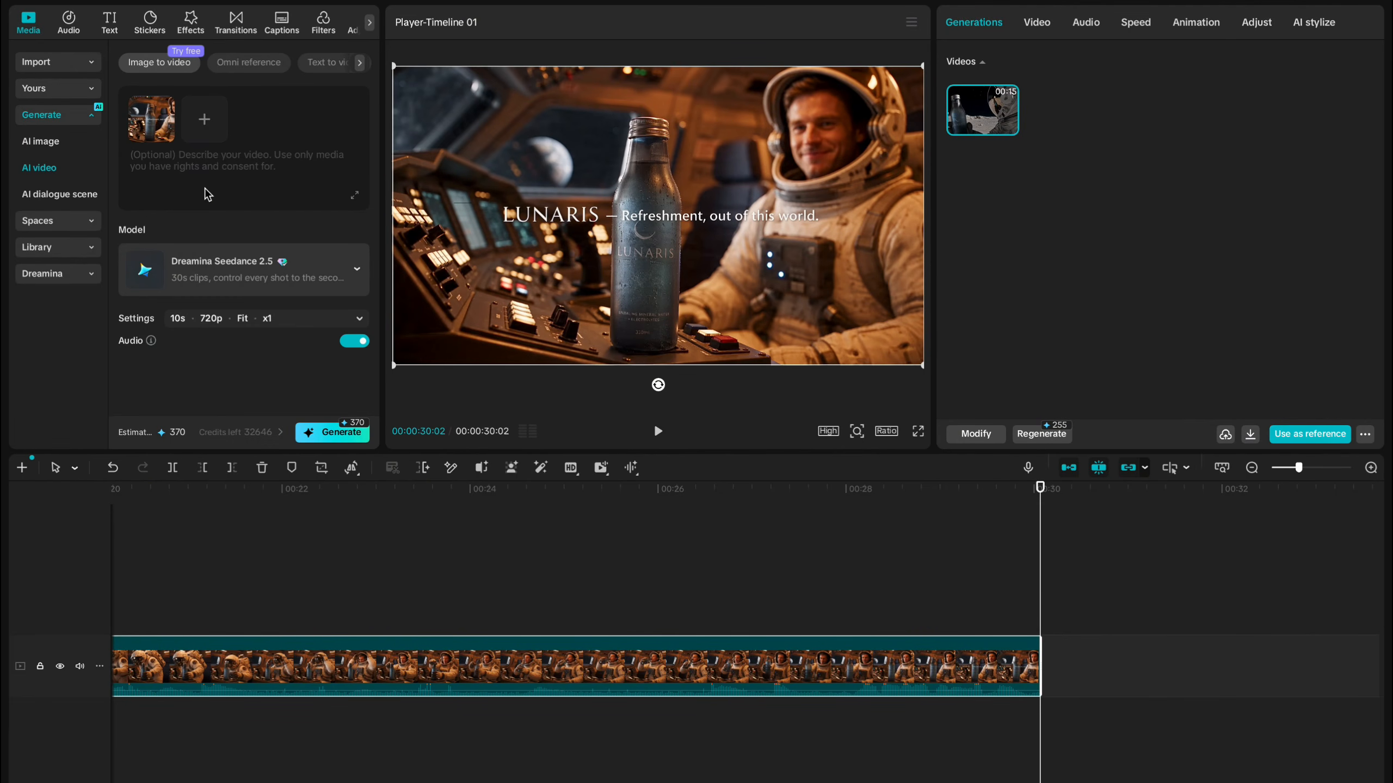
click(204, 119)
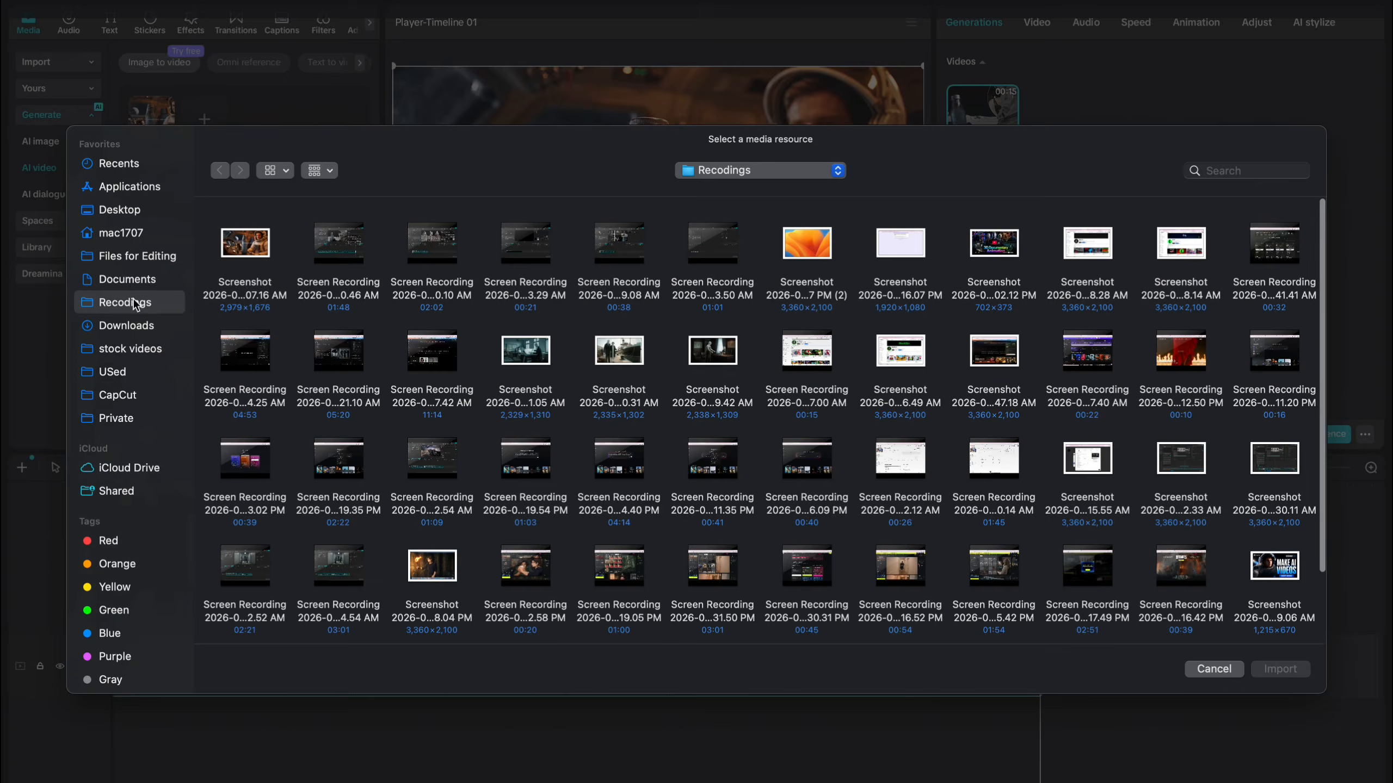
click(143, 235)
click(806, 241)
super+click(618, 241)
click(1280, 668)
Step: Add the red-shirt portrait from the Files for Editing folder as the fourth reference image
click(310, 119)
click(353, 169)
click(137, 258)
click(429, 243)
click(1280, 669)
Step: Begin the video prompt with "Start frame" tagged to Image 1
click(133, 195)
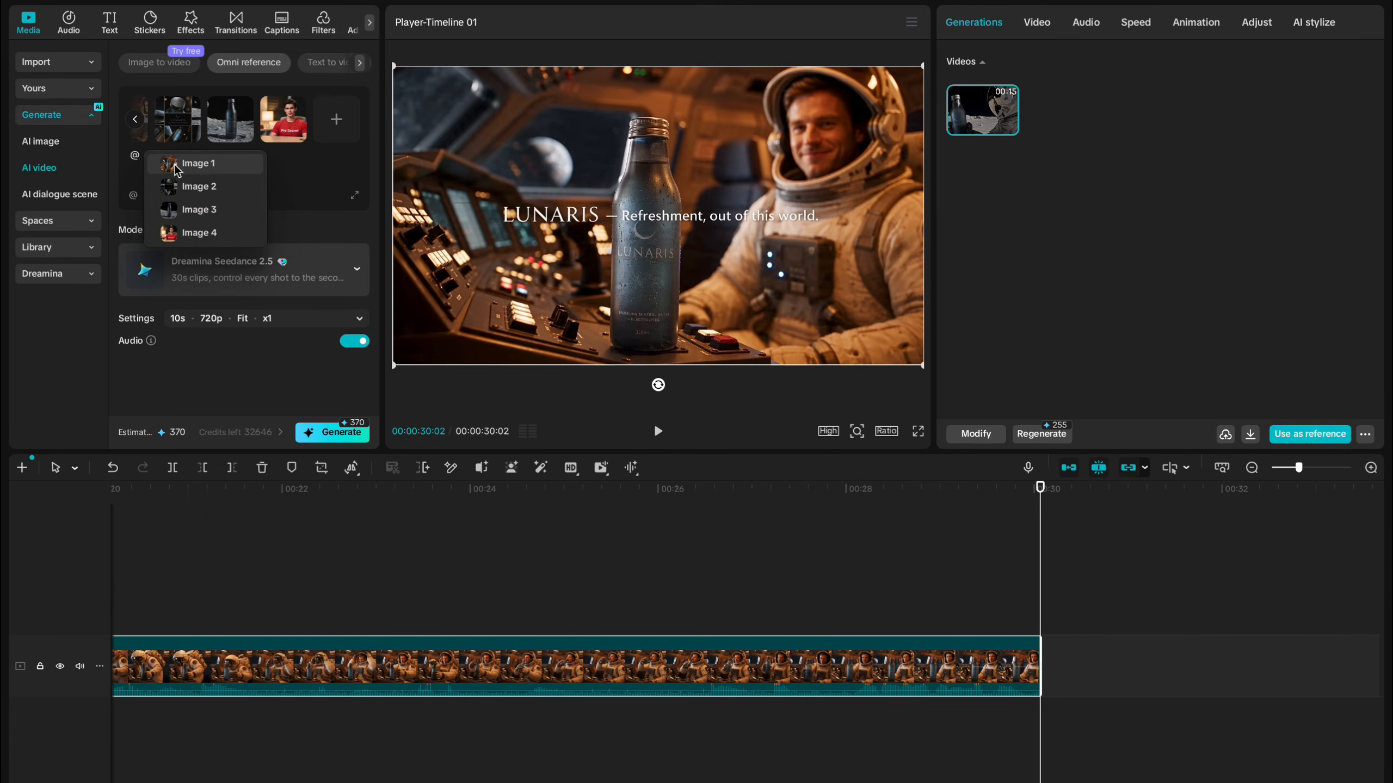
click(219, 167)
key(BackSpace)
key(BackSpace)
text(Start frame@)
click(268, 169)
Step: Add a prompt line with "PRODUCT" tagged to Image 2 and Image 3, and "CHARATCER" tagged to Image 4
key(Return)
text(@)
key(BackSpace)
text(PRODUCT Image 2 Image 3 CHARATCER)
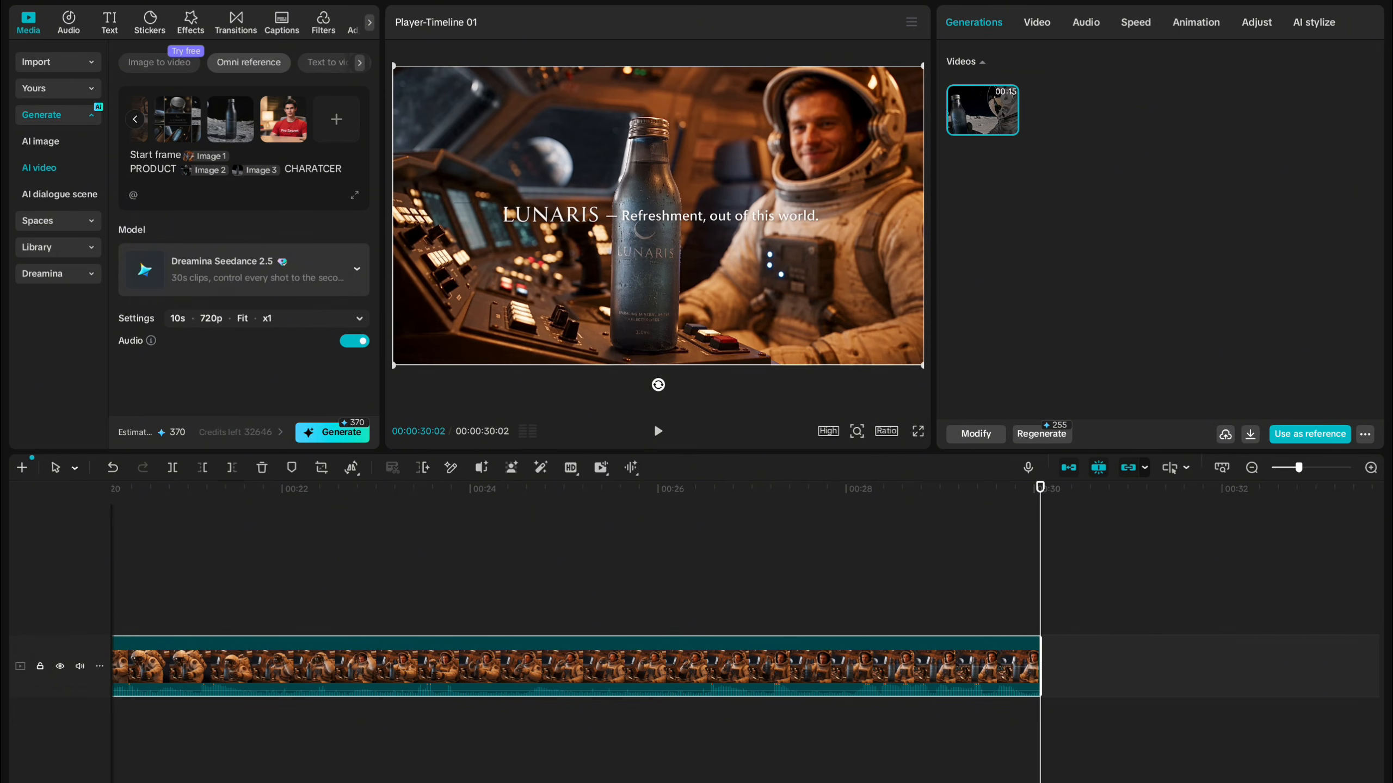
text(@)
key(Return)
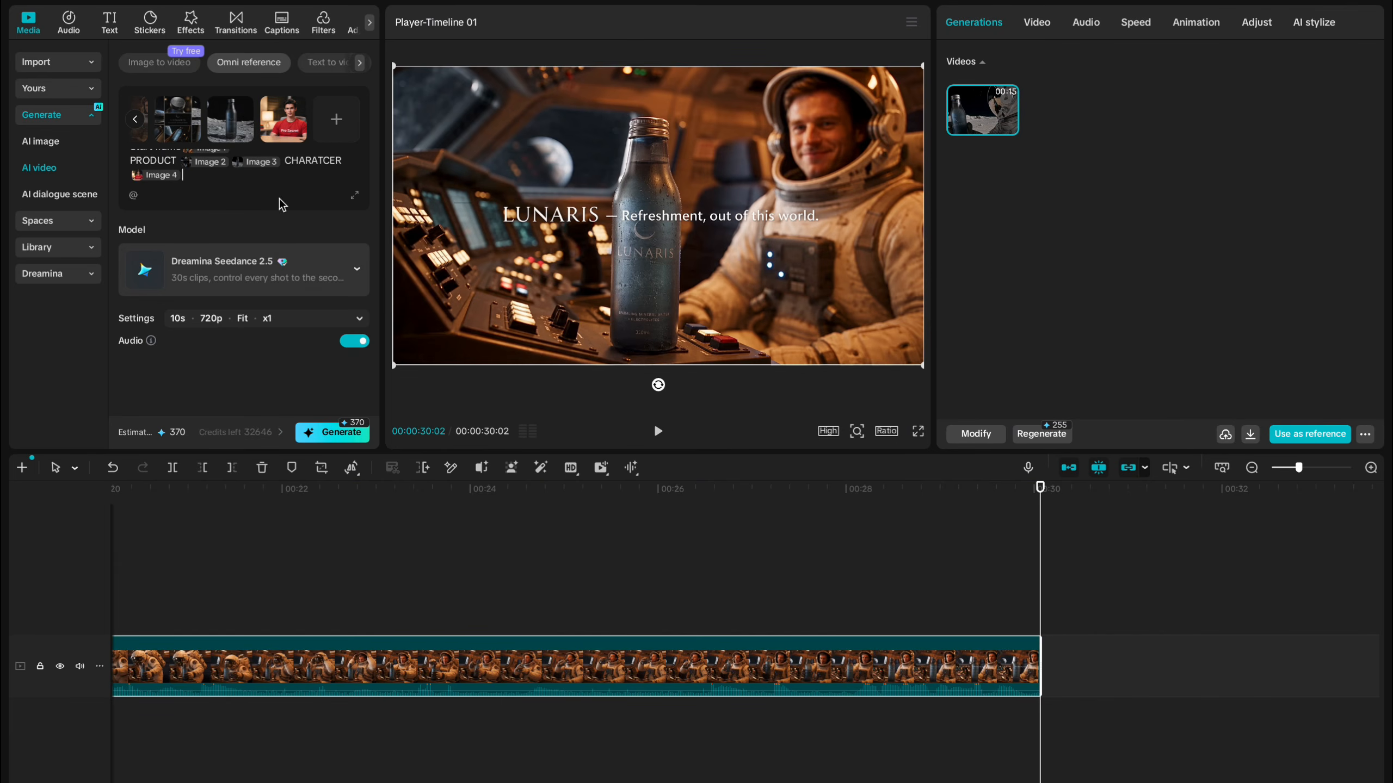
Step: Add the prepared multi-shot LUNARIS script with timings, camera moves and dialogue to the video prompt and review its shots
key(ctrl+v)
click(354, 195)
scroll(261, 292, up, 3)
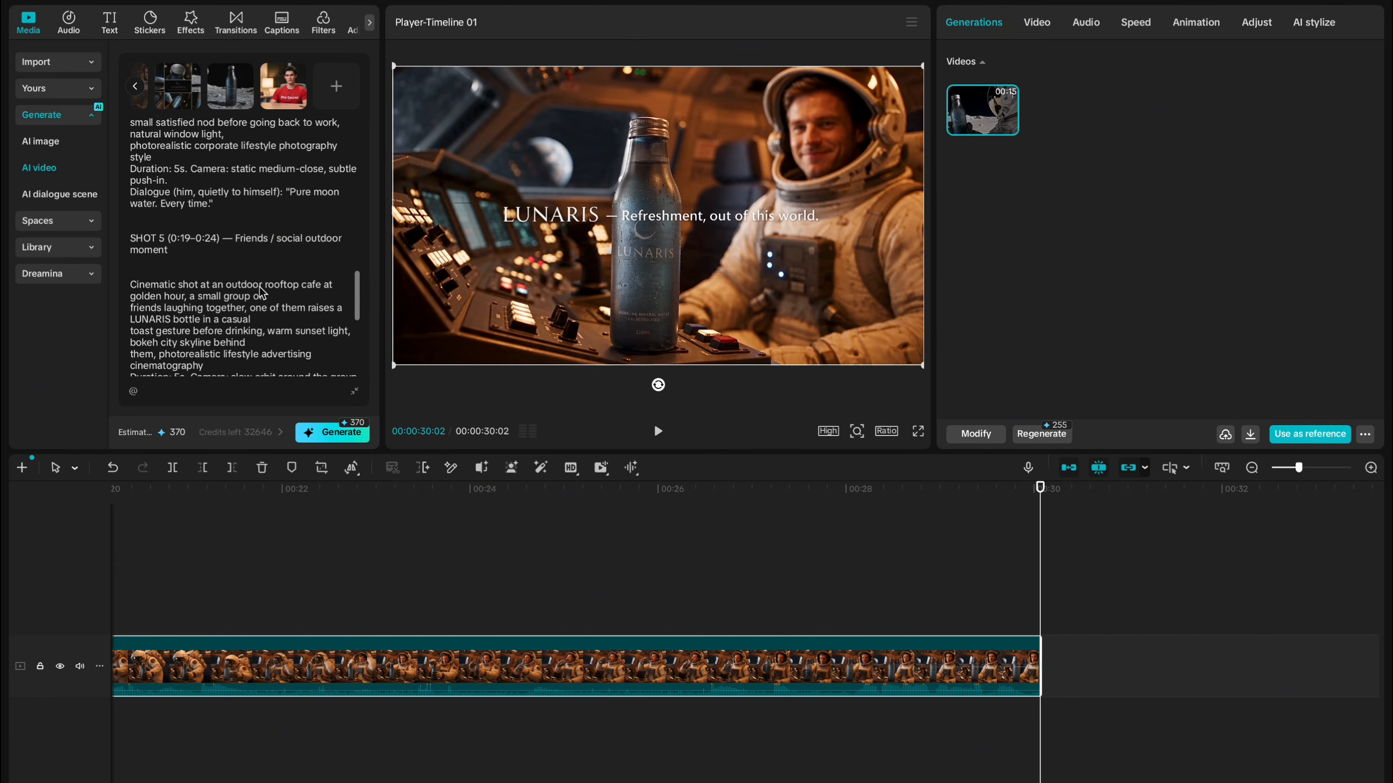
scroll(209, 245, up, 5)
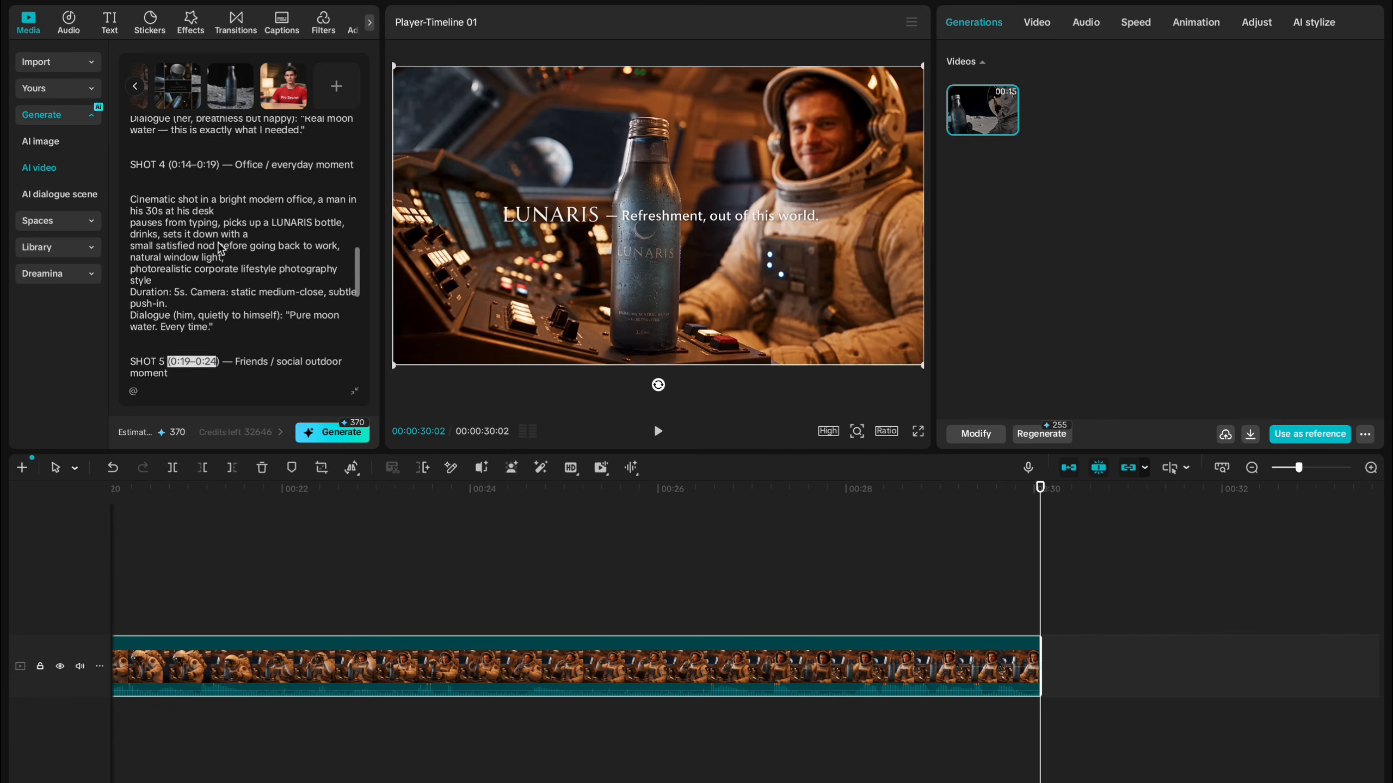
scroll(218, 248, up, 5)
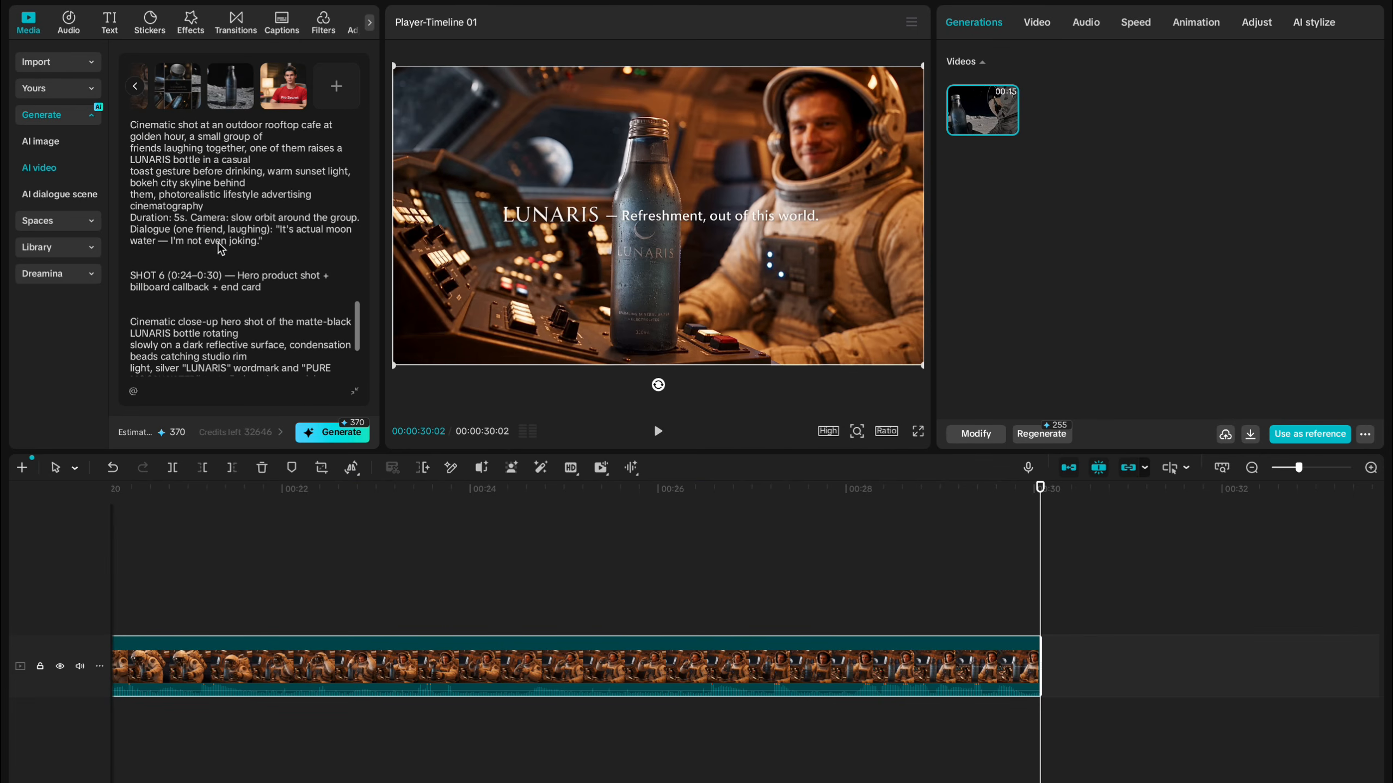
click(354, 392)
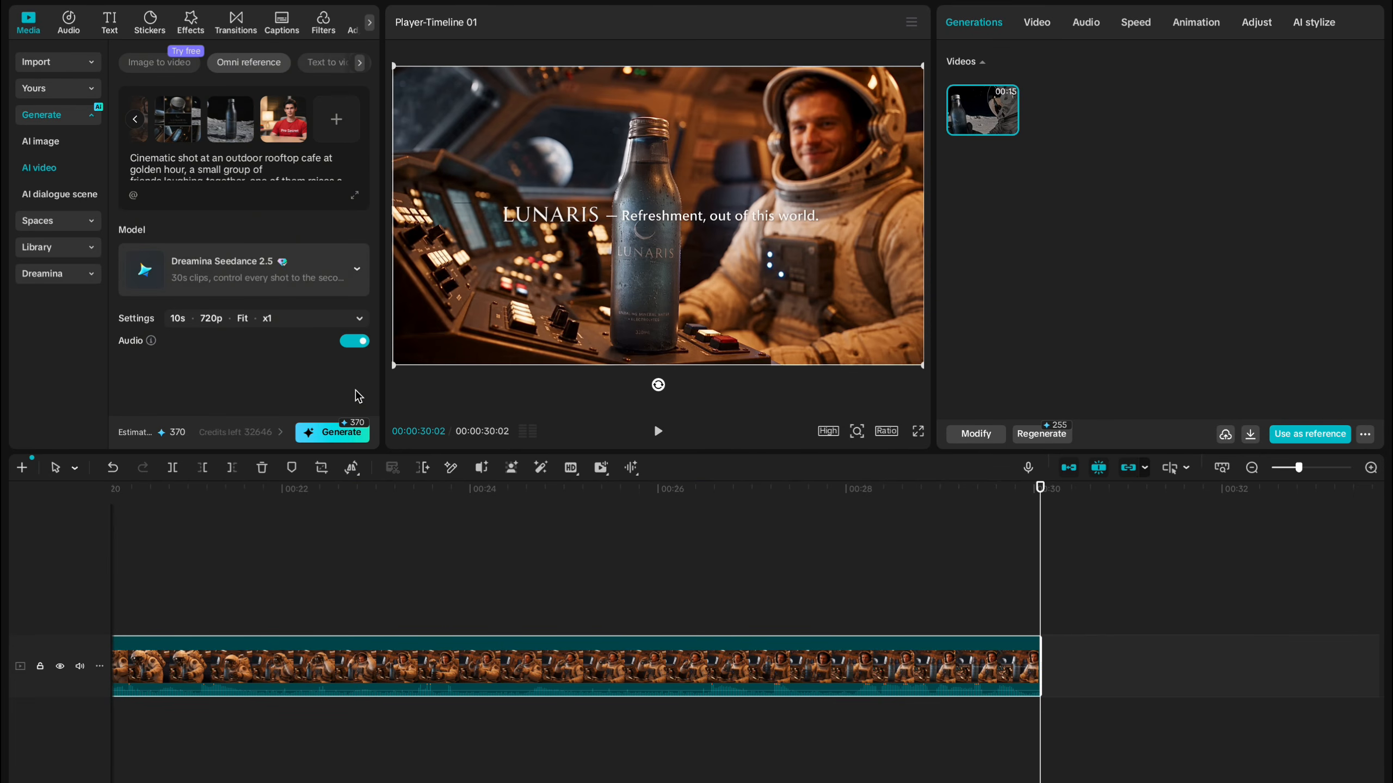
Step: Set the video generation to a 30s duration, 1080p resolution and 16:9 aspect ratio
click(314, 324)
drag(207, 391, 387, 427)
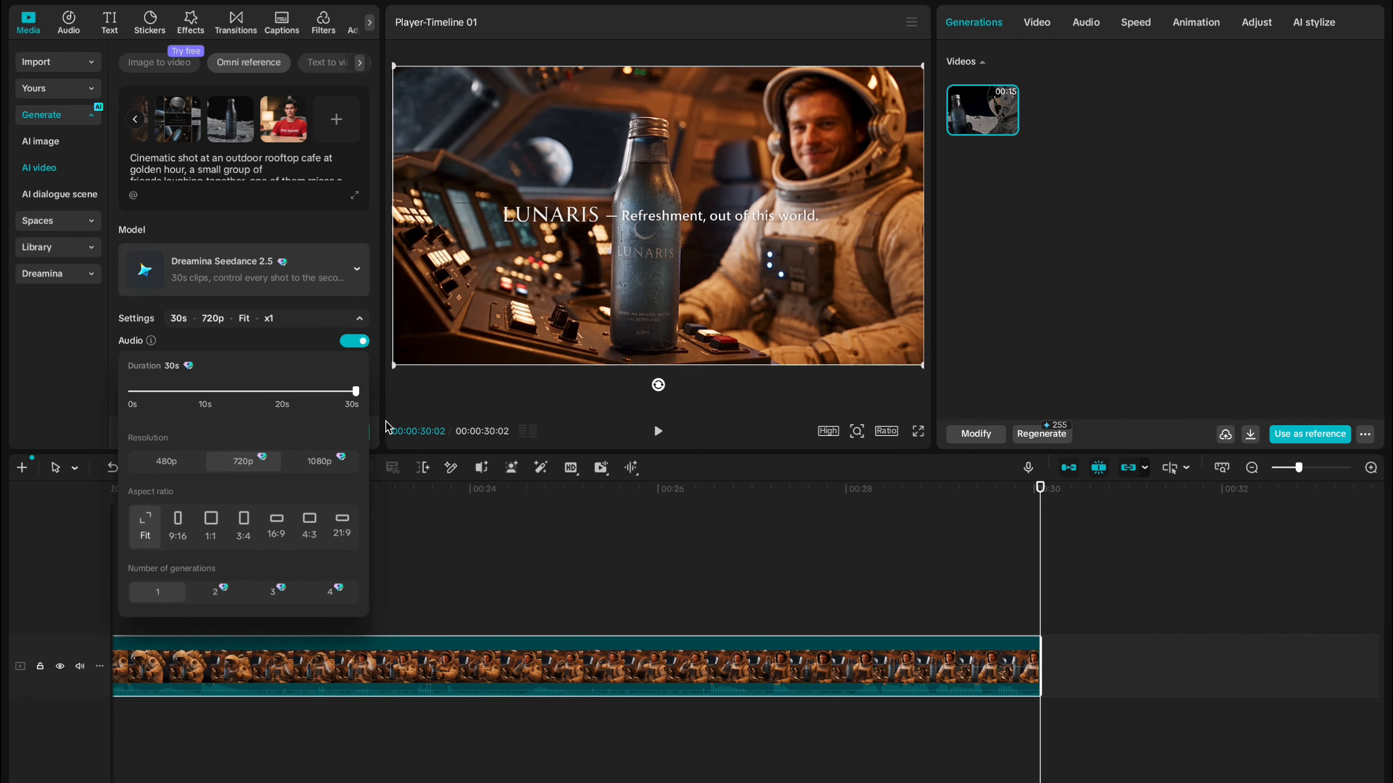
click(324, 462)
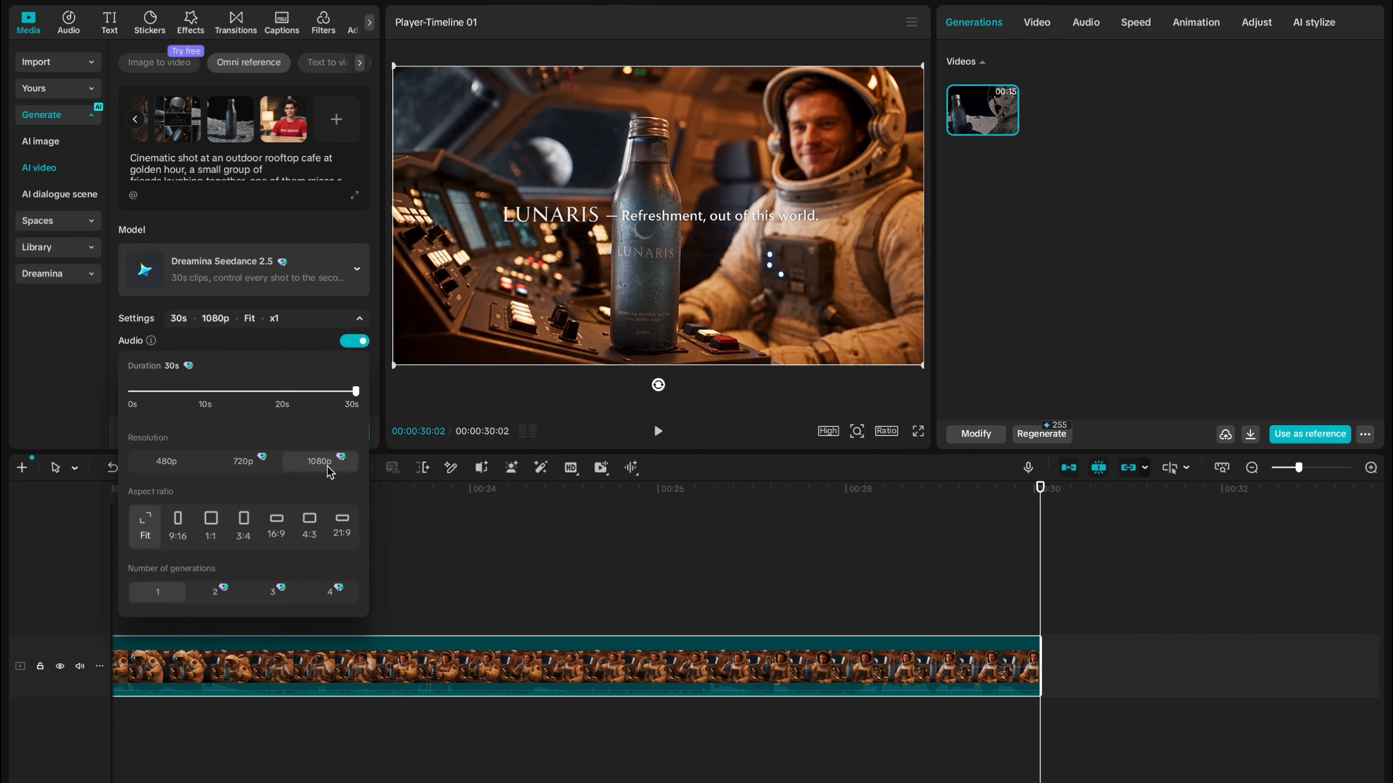
click(277, 525)
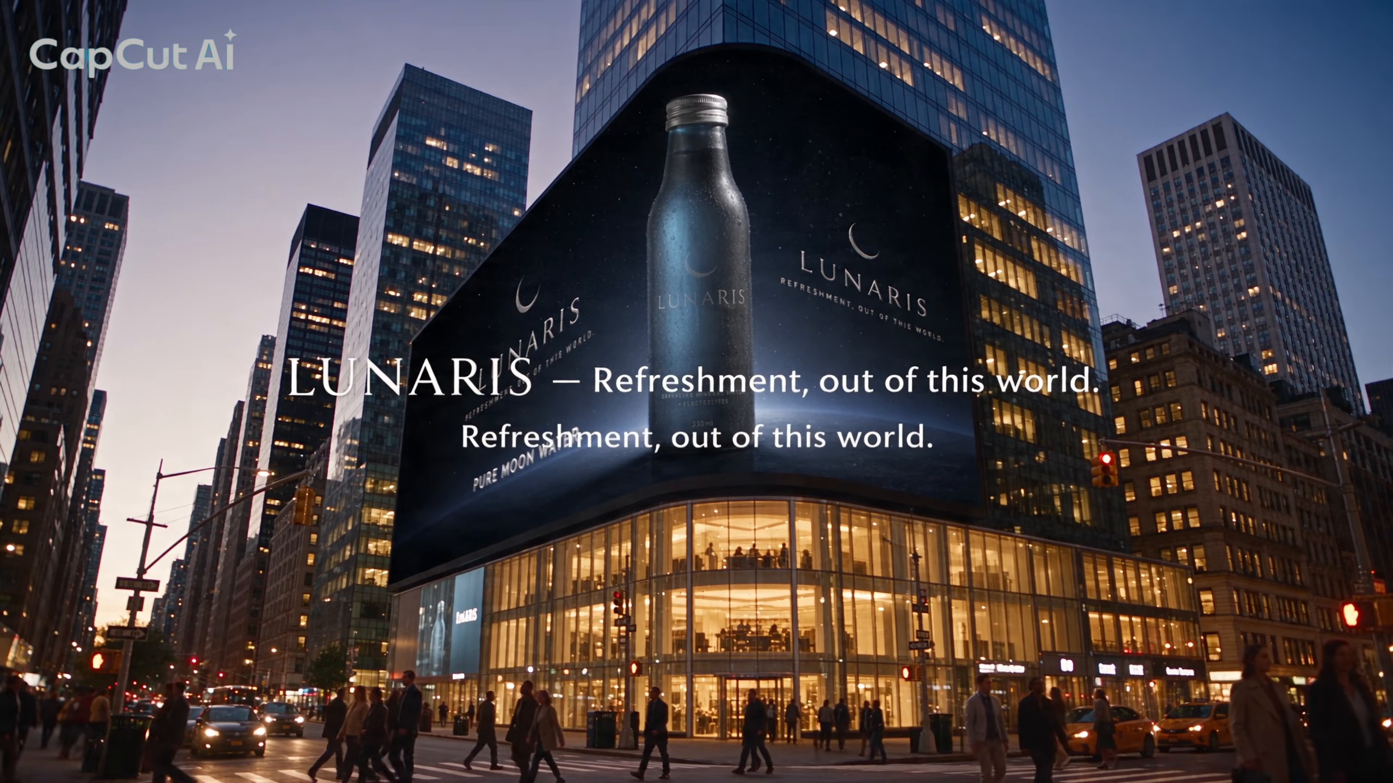
Step: Leave the full-screen preview and split the selected AI clip at 00:00:49:03, separating off its closing product and billboard section
key(Escape)
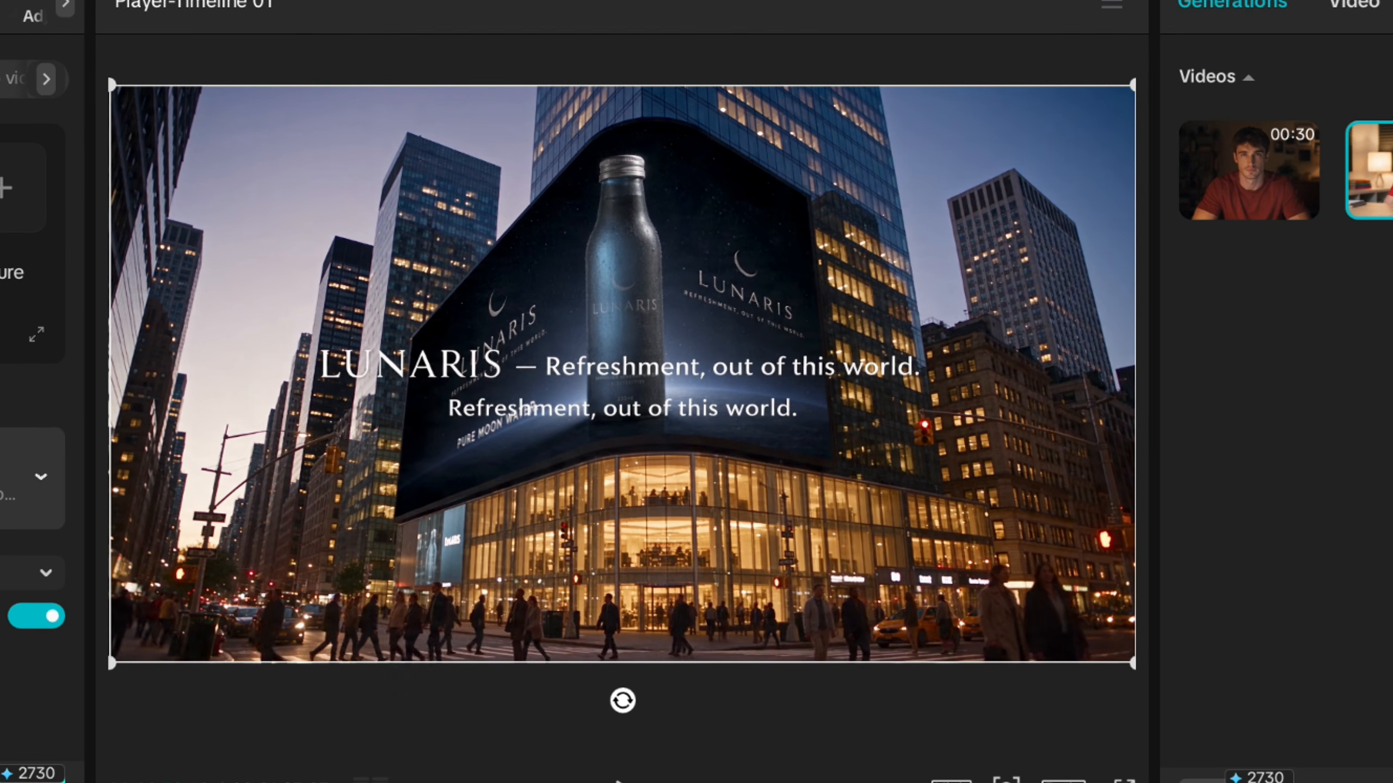
key(space)
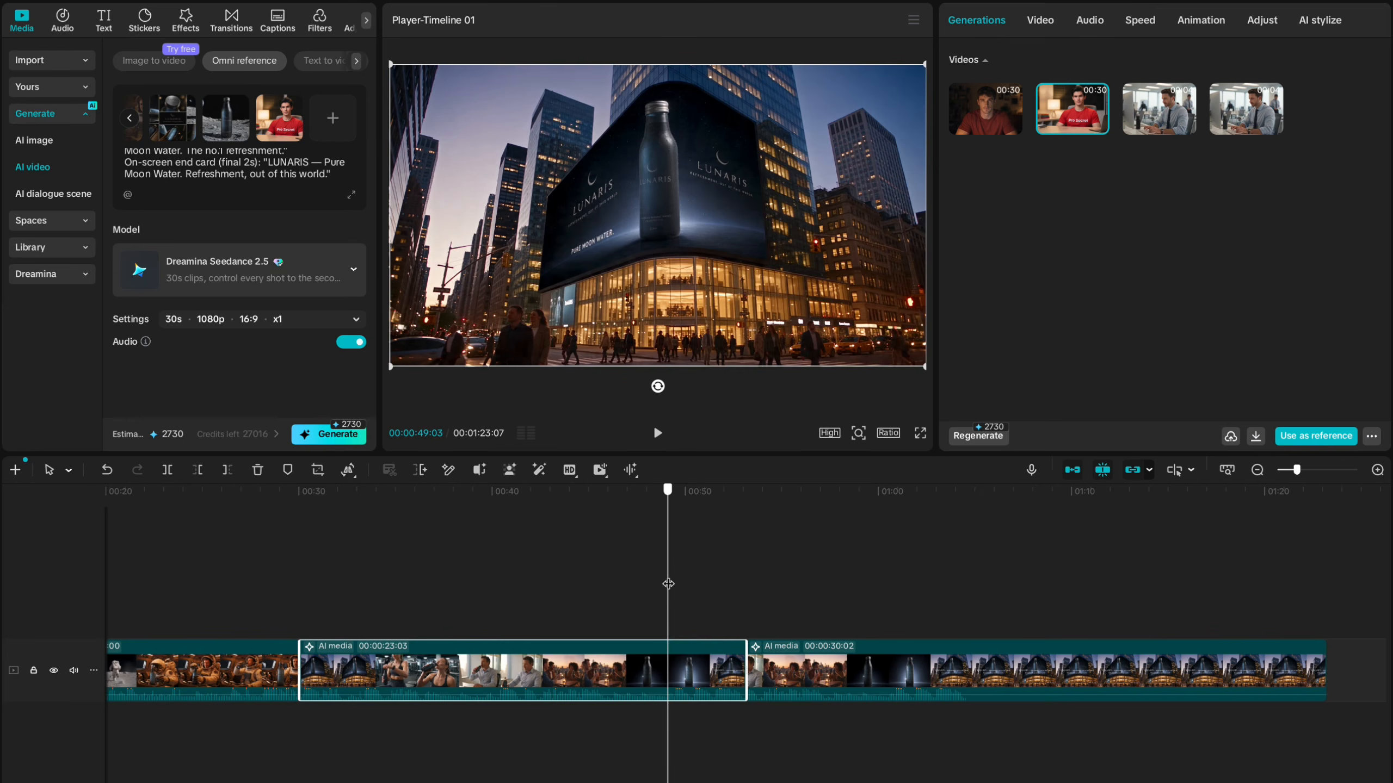
click(167, 470)
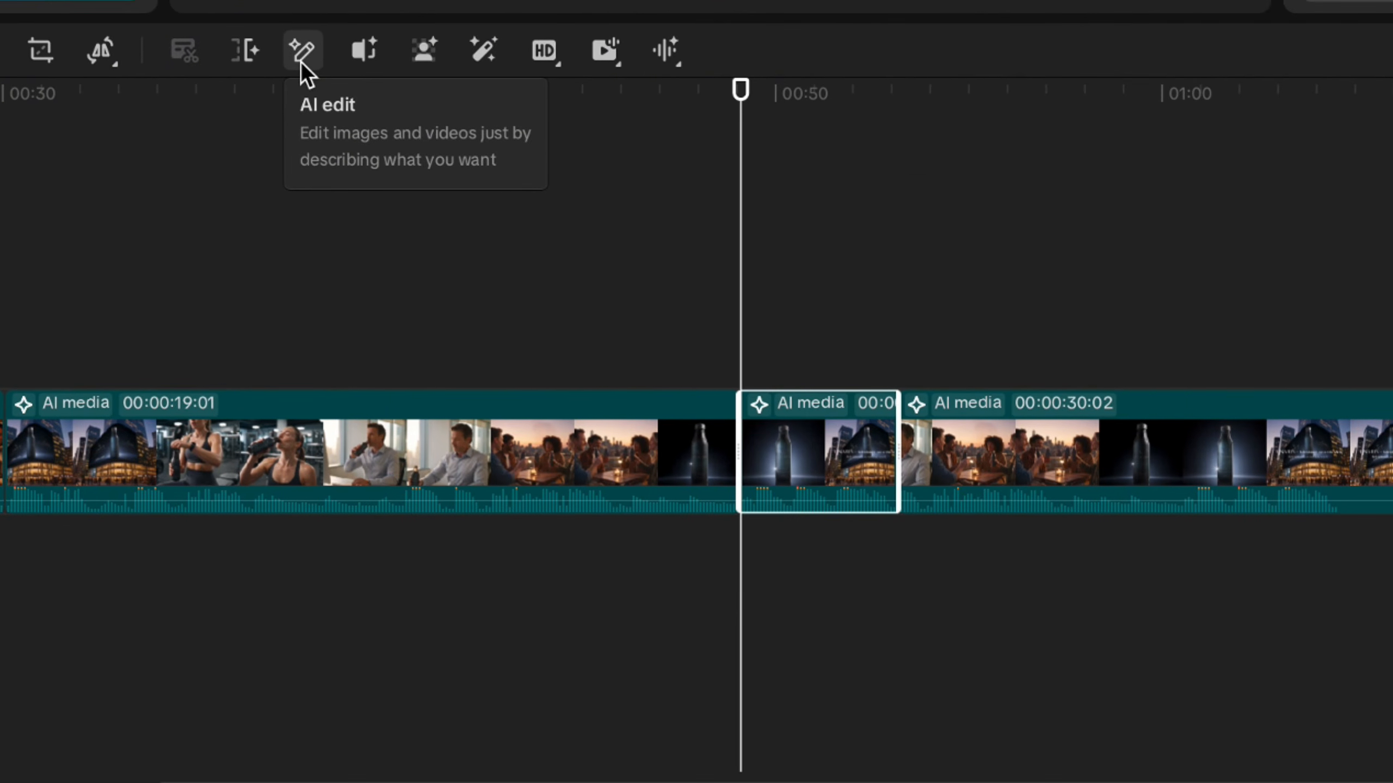
Step: Submit an AI edit of the closing section about the "Refreshment, out of this world." text, keeping only the first line and changing nothing else
click(467, 282)
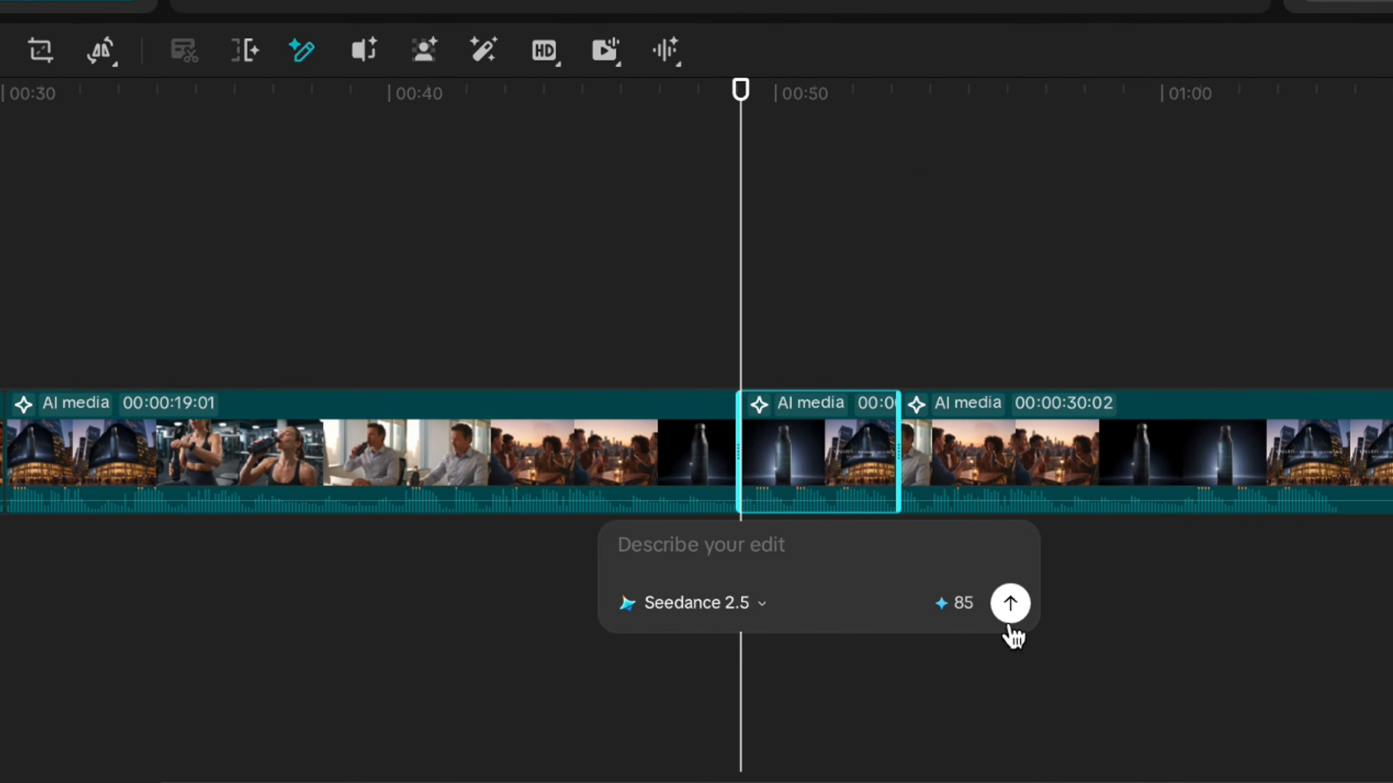
key(ctrl+v)
click(753, 631)
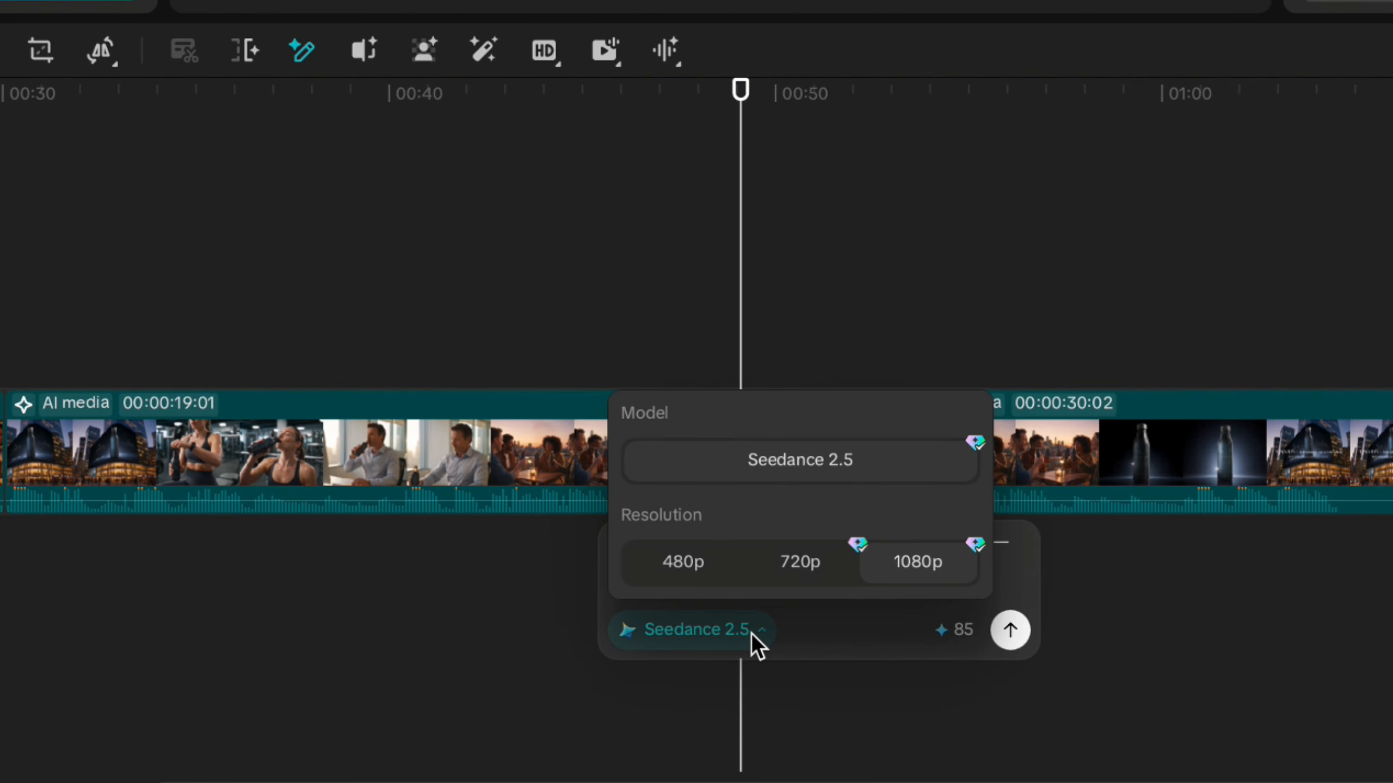
click(838, 646)
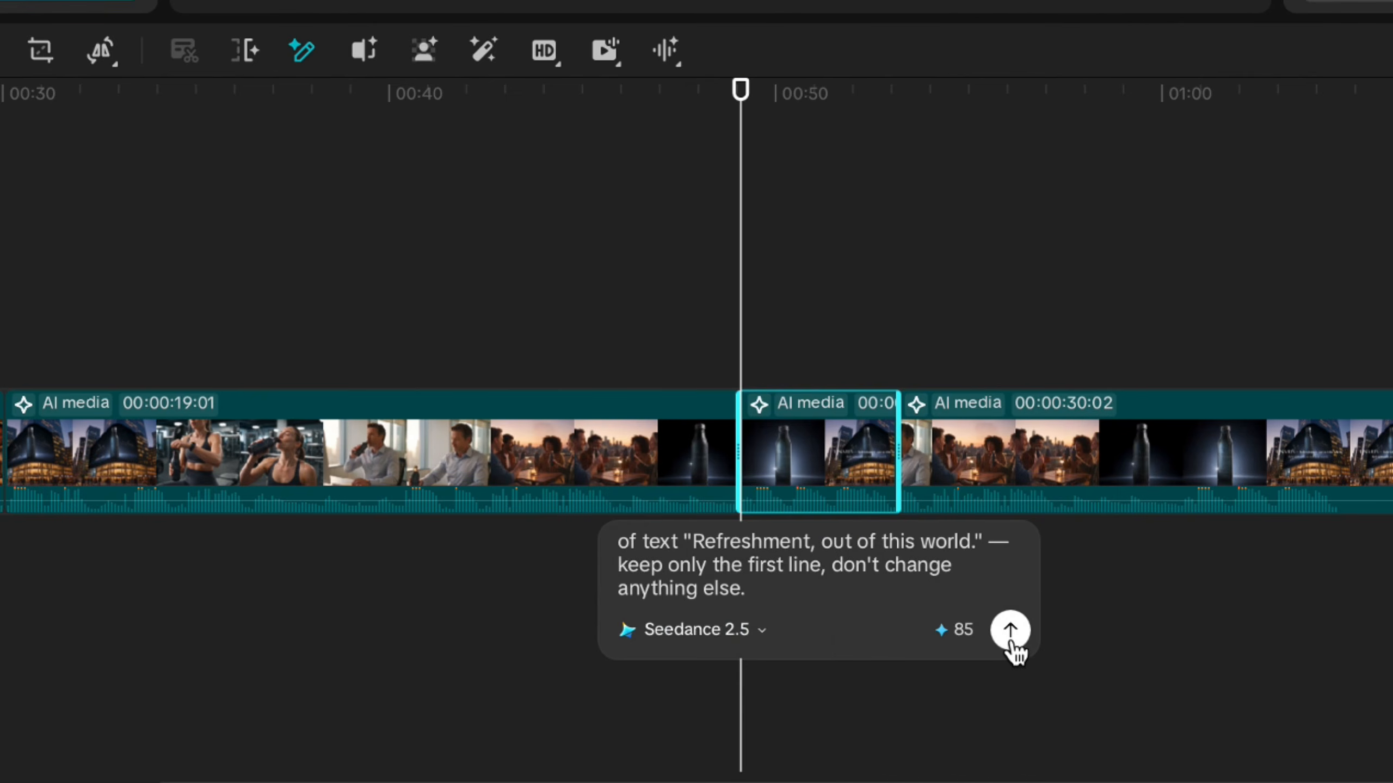
click(1010, 630)
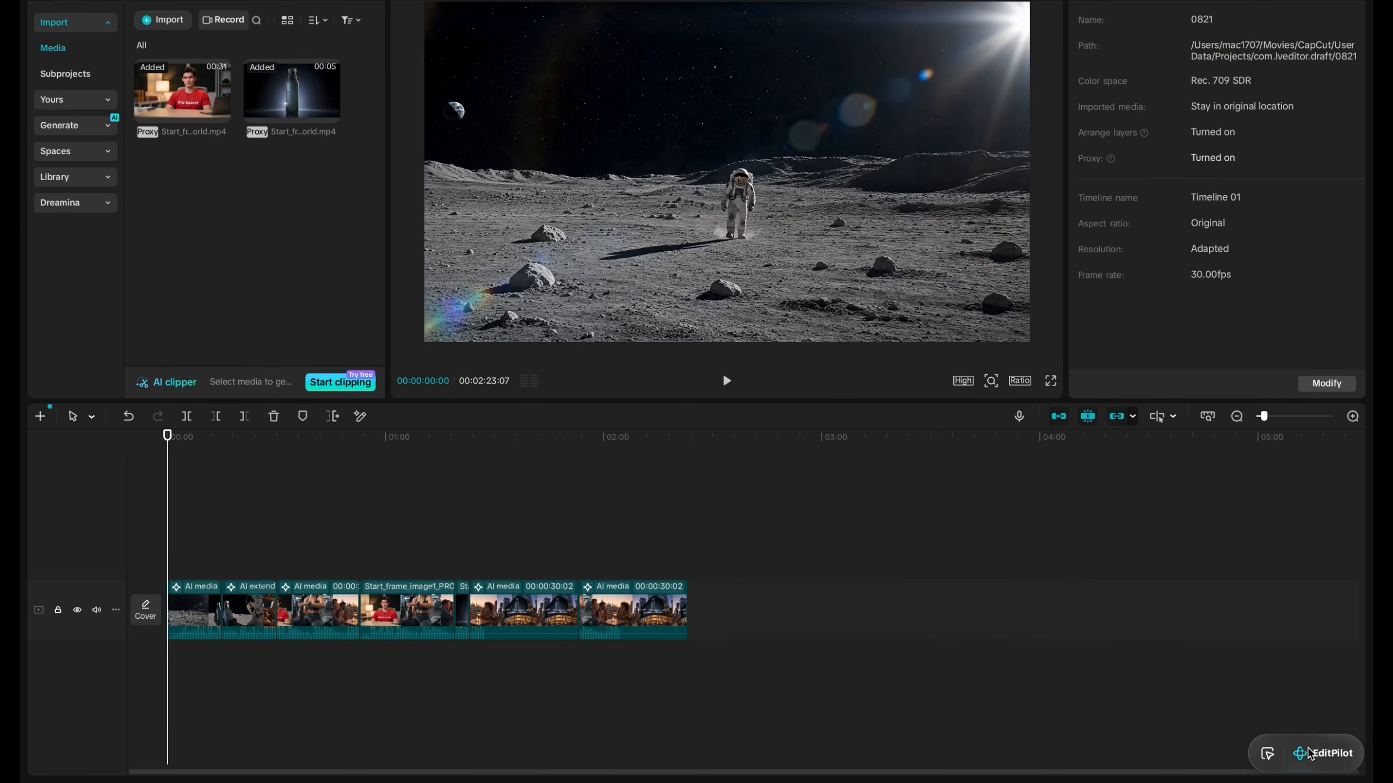
Step: Ask EditPilot to arrange all seven timeline clips into a premium product commercial with tighter pacing, more prominent hero shots and smoother transitions
click(1315, 759)
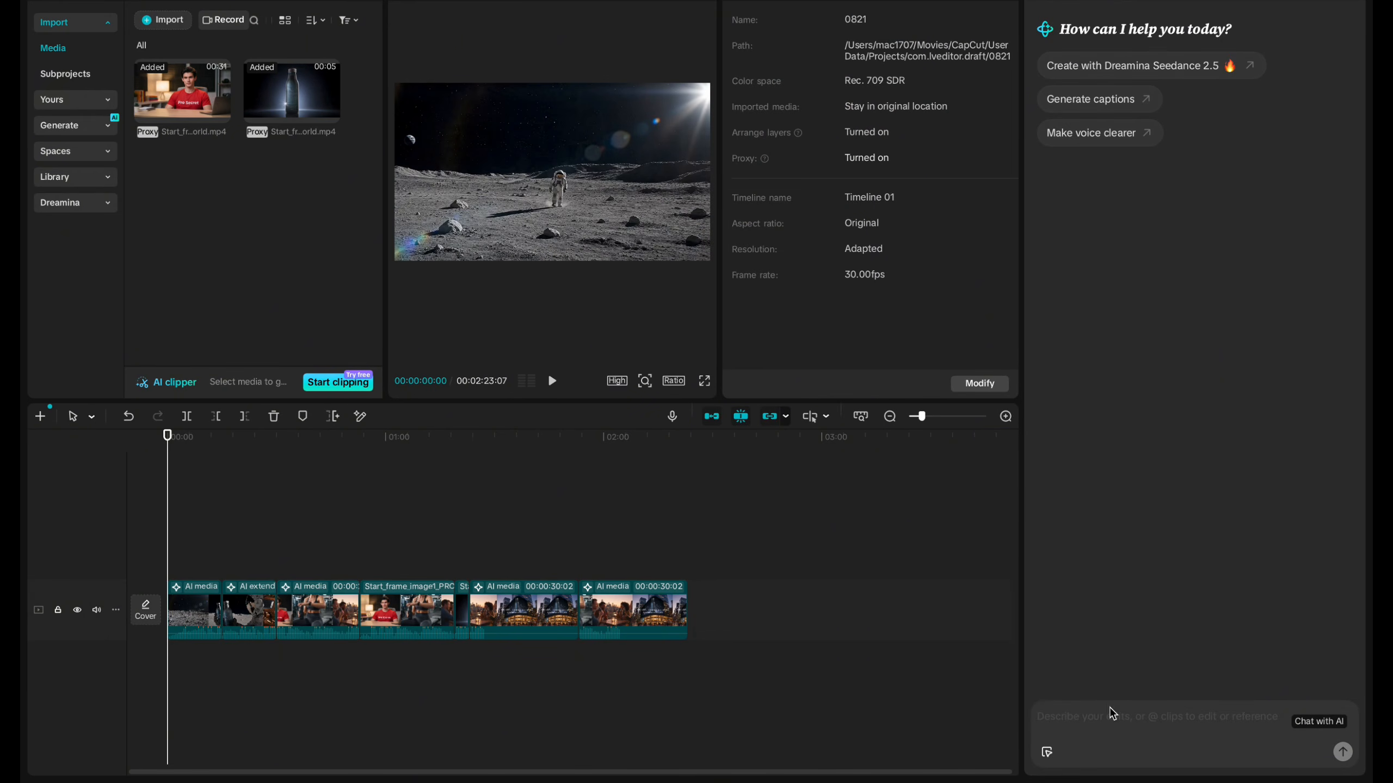
drag(210, 570, 742, 726)
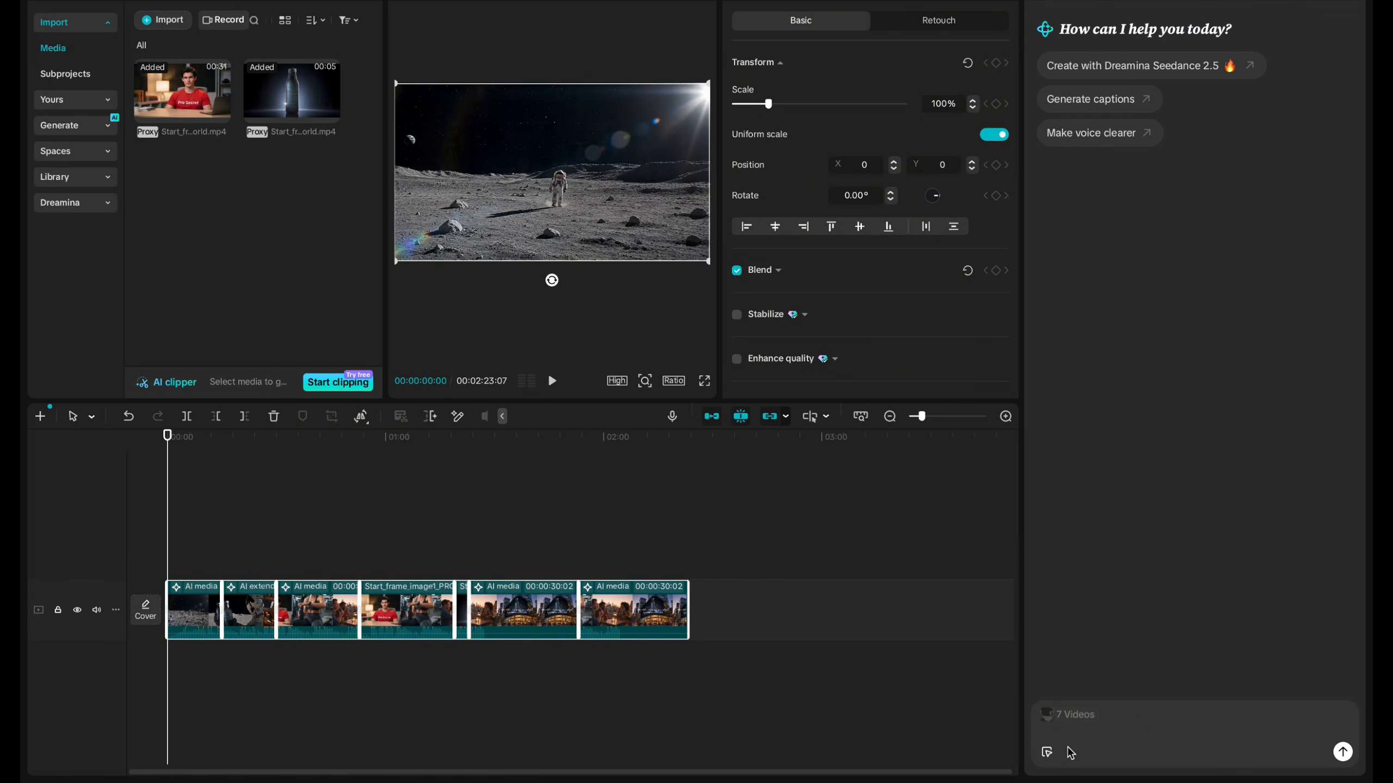
click(1137, 722)
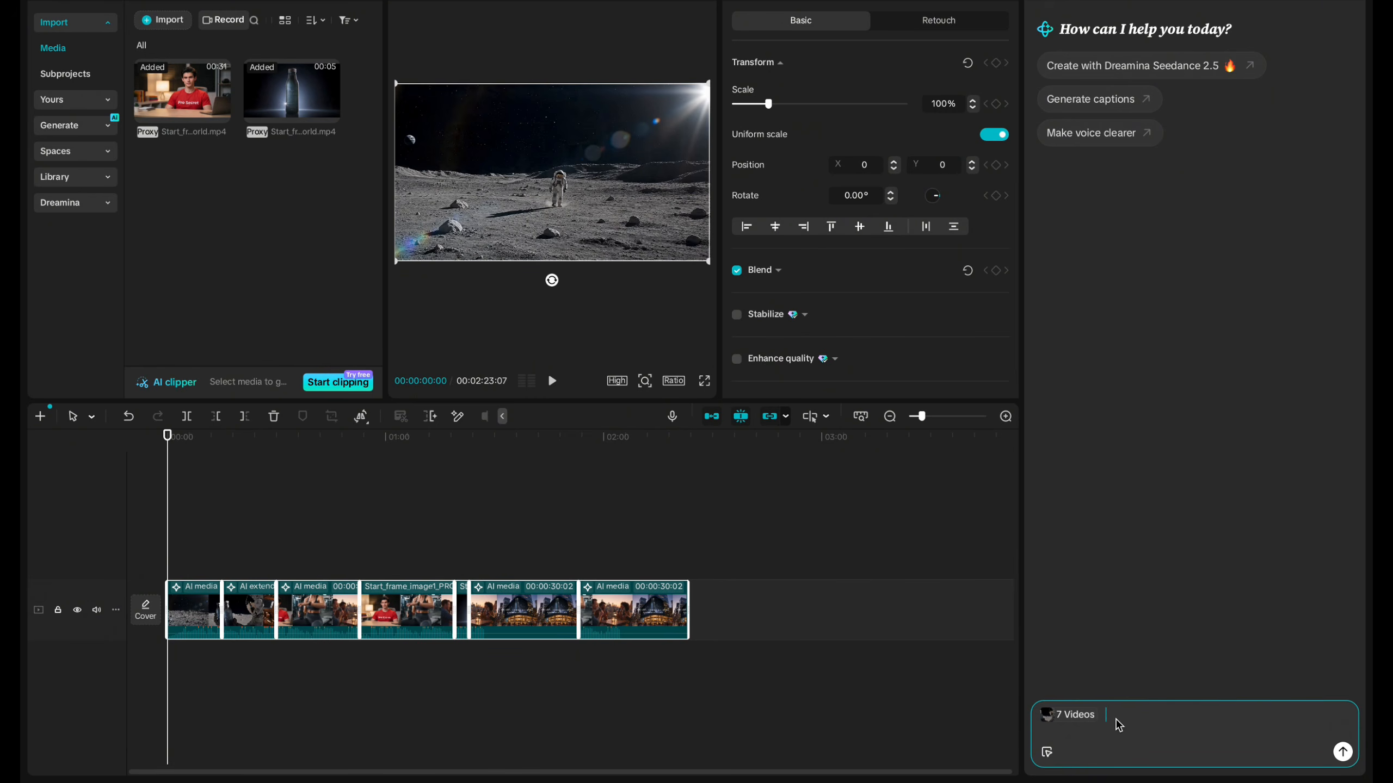
text(arrange these clips into a premium product commercial... tighten the pacing...)
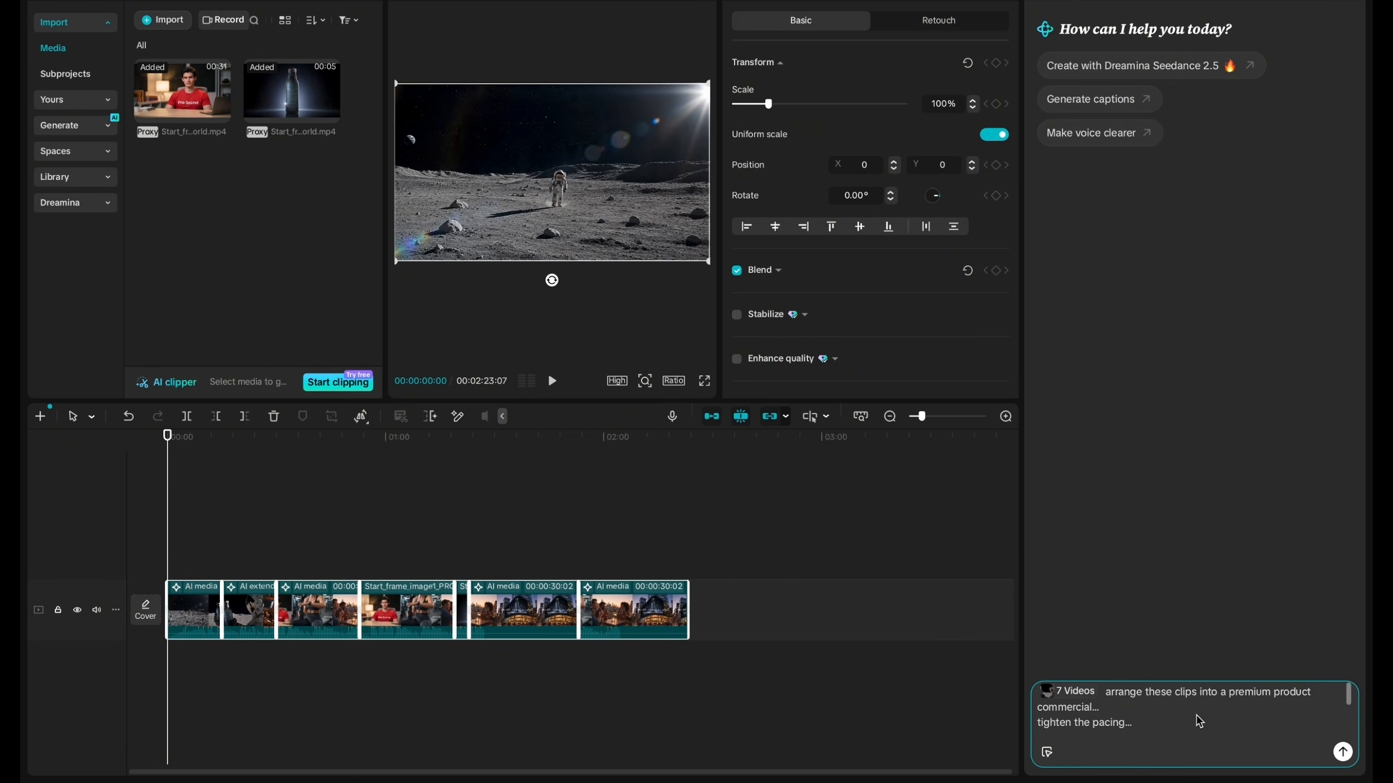
scroll(1184, 721, down, 4)
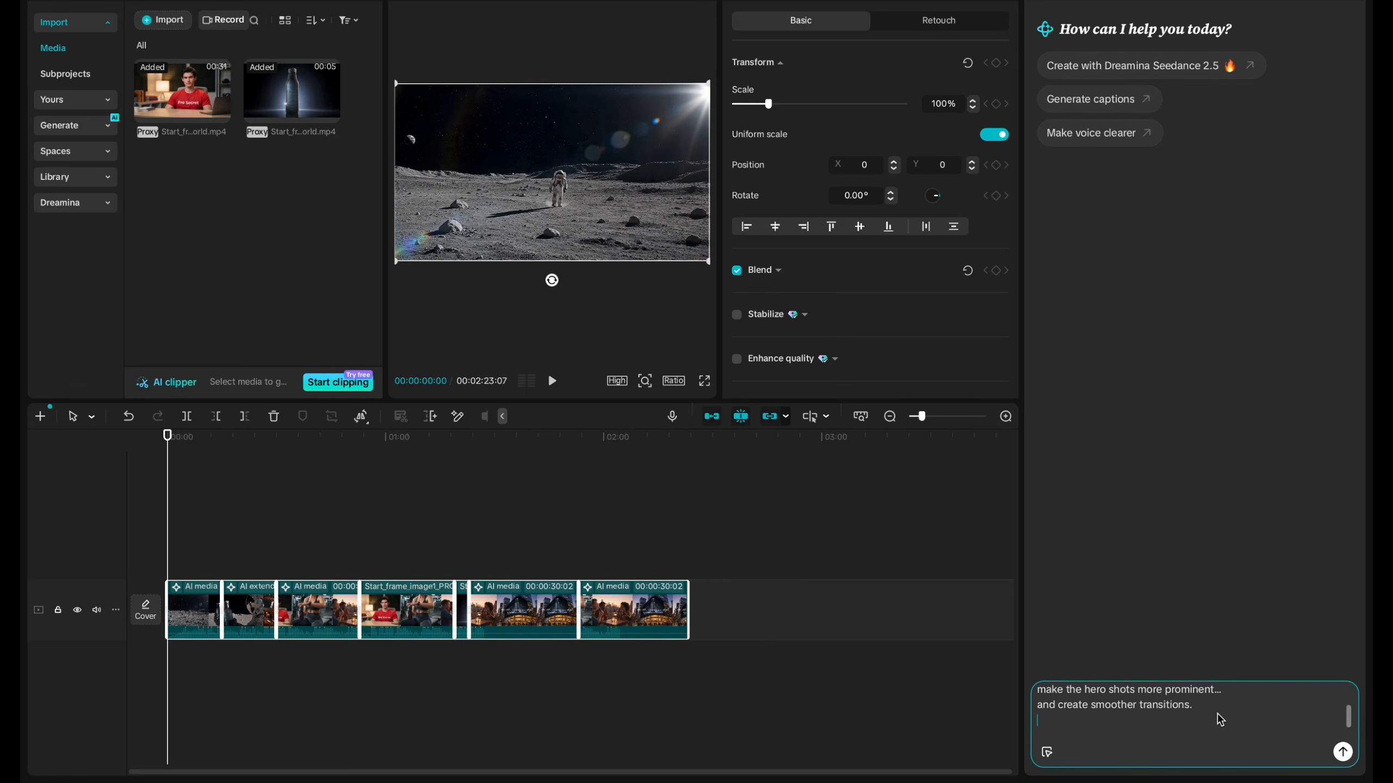
click(1339, 753)
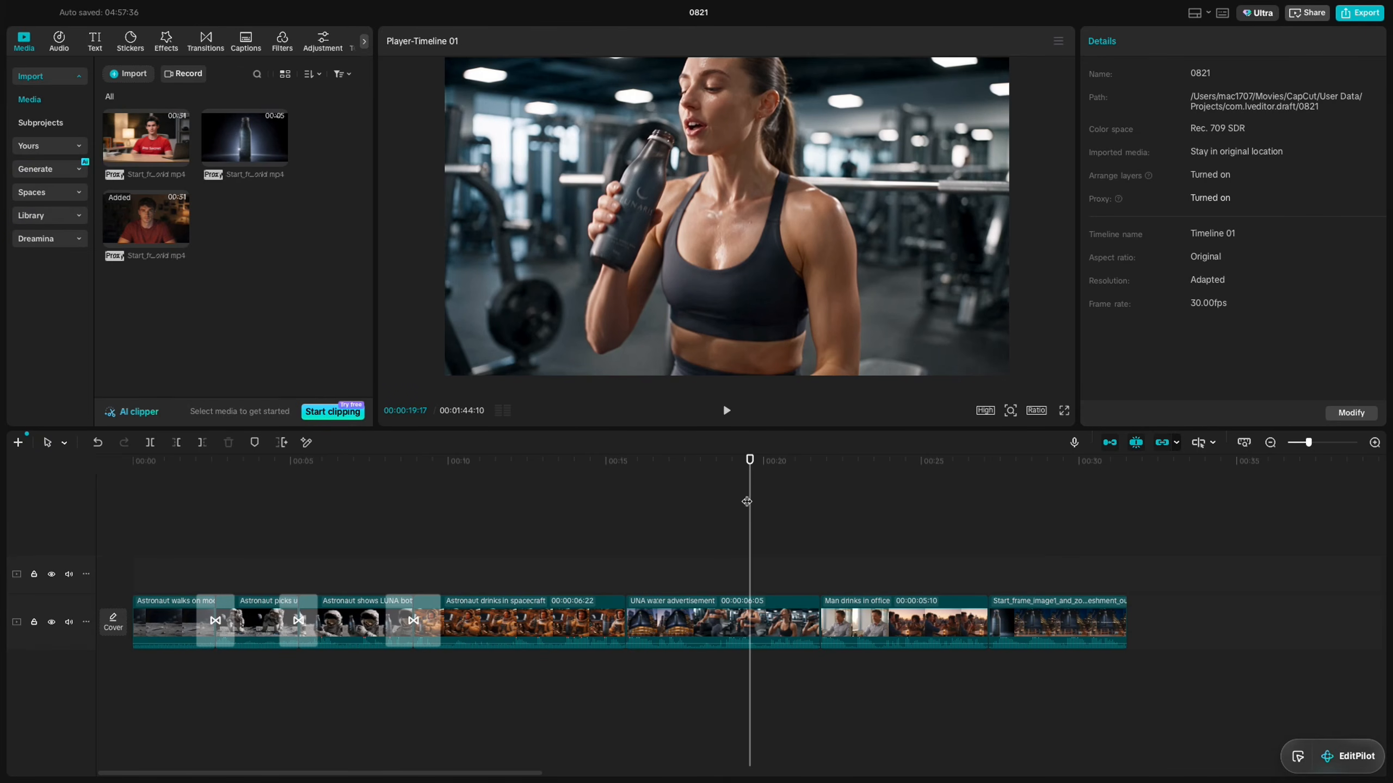
Step: Inspect the three transitions between the opening astronaut clips in the rearranged timeline
drag(746, 502, 216, 526)
click(214, 619)
click(298, 620)
click(416, 622)
Step: Generate automatic captions for the timeline with English as the spoken language
click(246, 40)
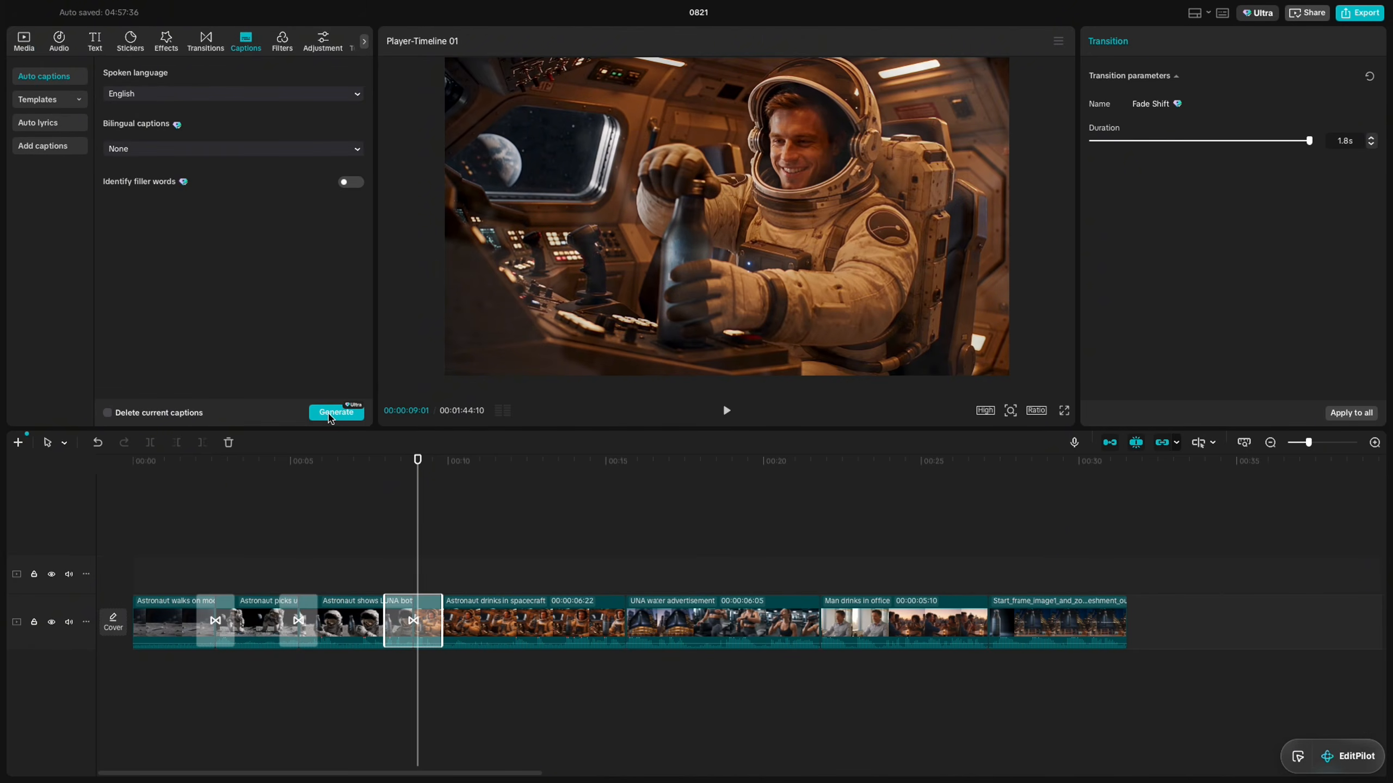
click(332, 412)
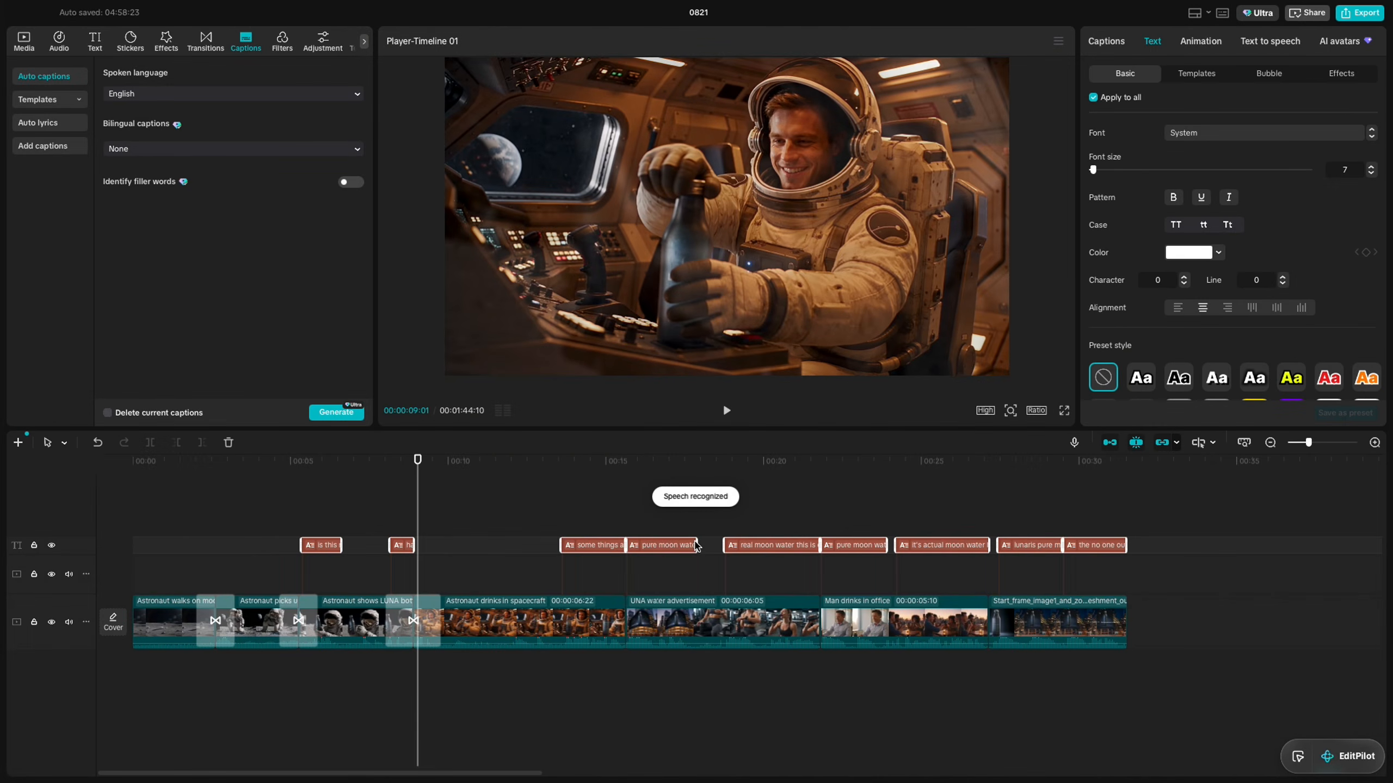
Step: Apply the yellow-text preset style to all captions, move them slightly lower in the frame and check the closing shots
drag(560, 466, 312, 540)
click(1198, 77)
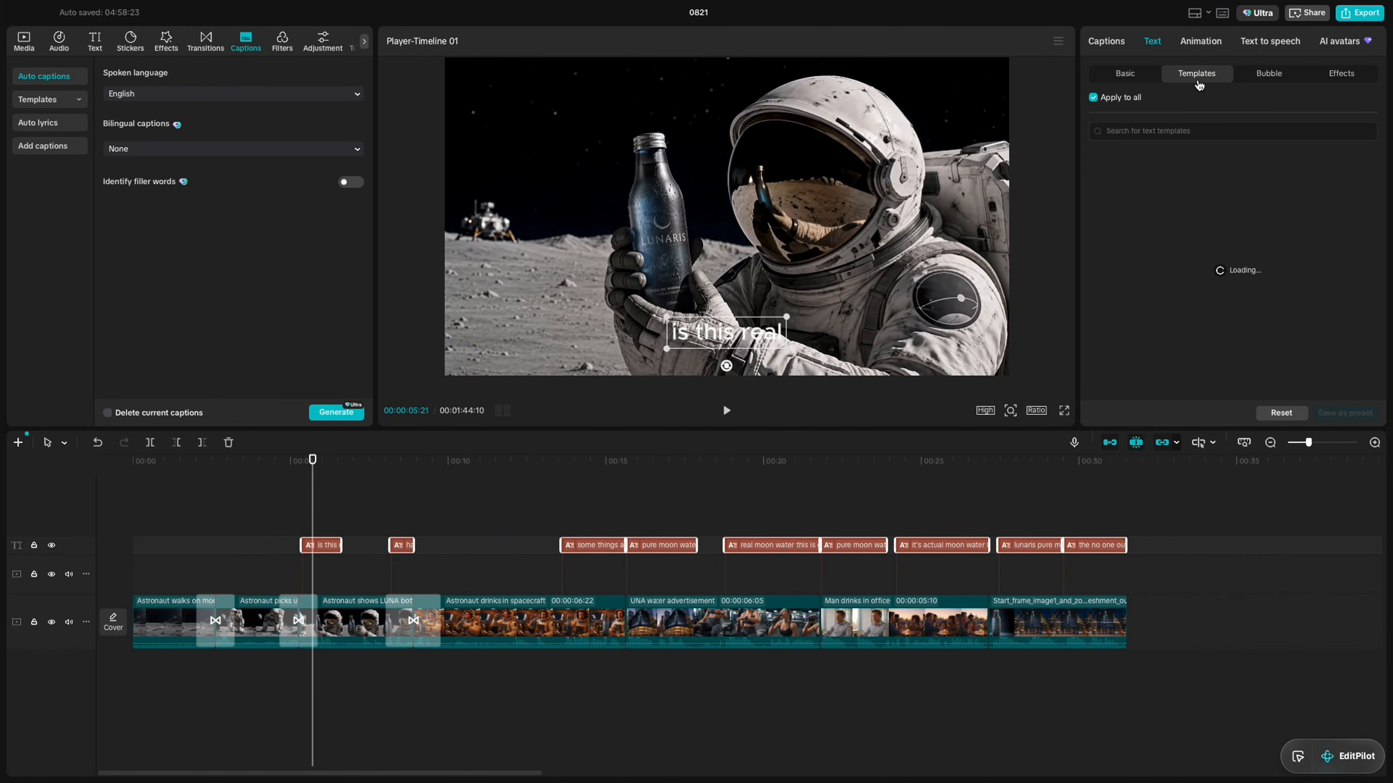
click(1125, 73)
click(1291, 377)
drag(725, 332, 725, 349)
drag(311, 514, 1057, 582)
Step: Export the finished commercial with the frame rate set to 60fps
click(1360, 12)
click(850, 452)
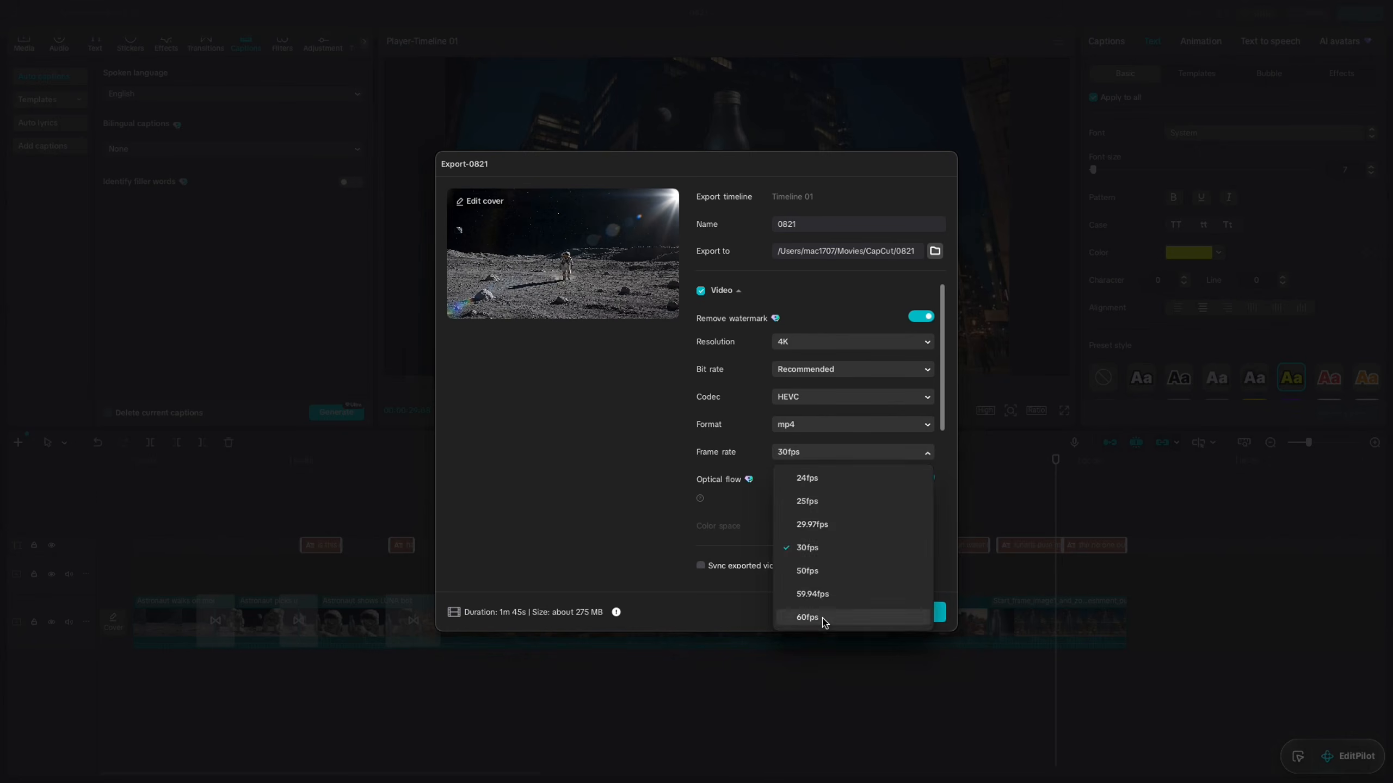
click(823, 619)
click(919, 611)
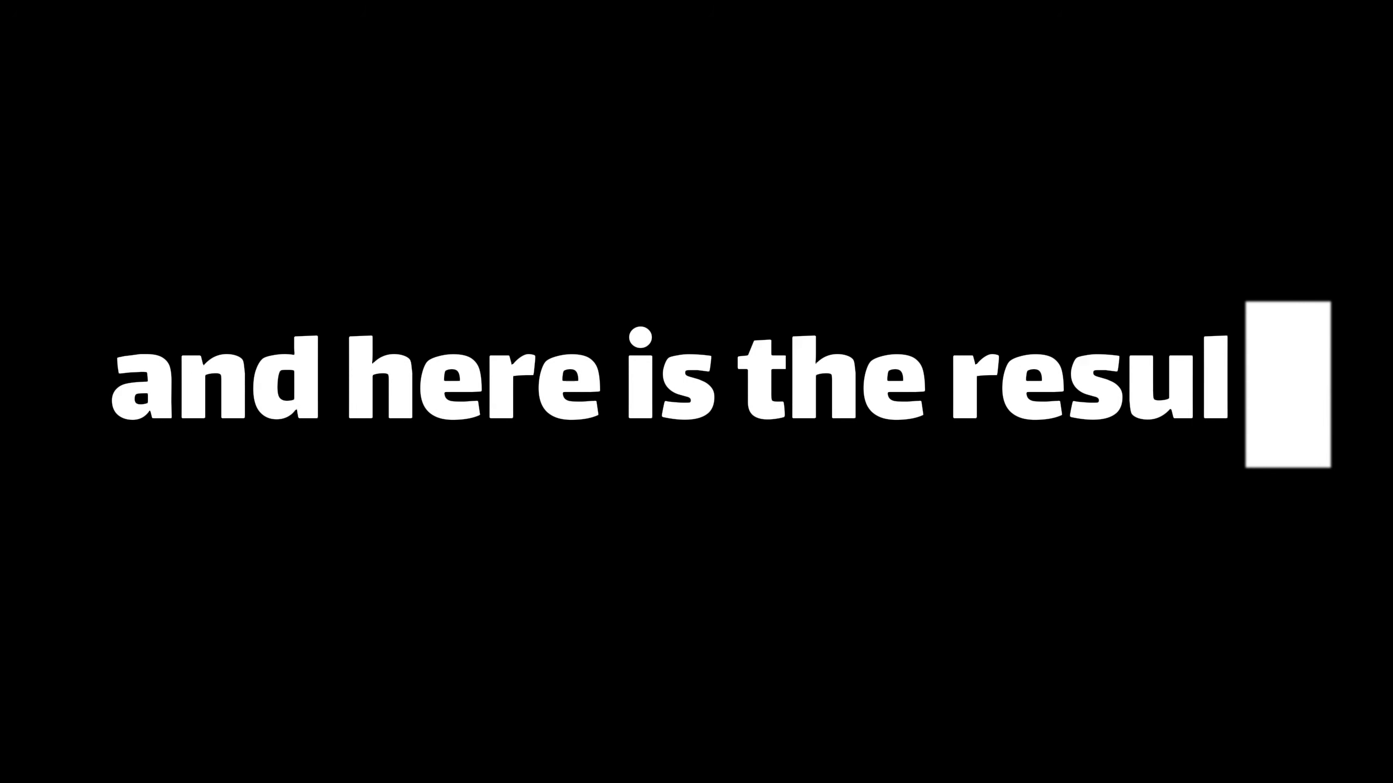